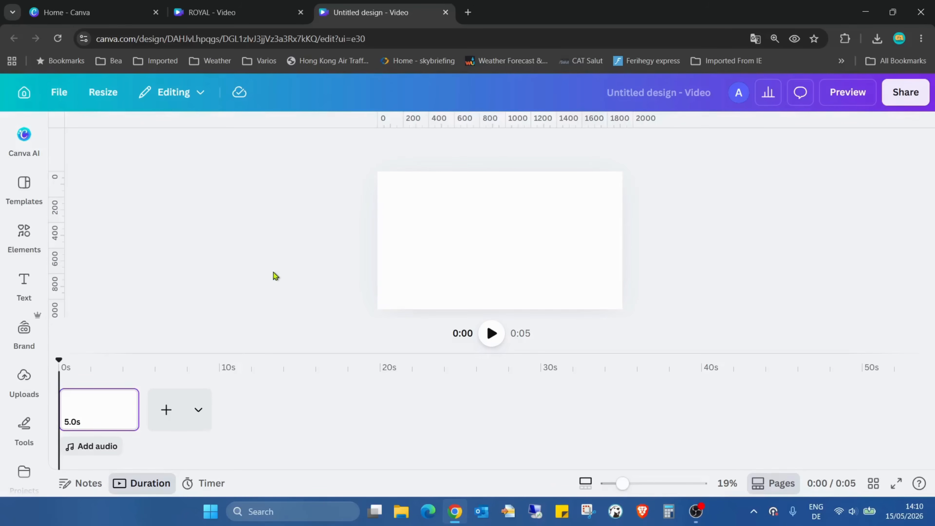
- Add a heading reading "ROYAL" to the page and enlarge it to a font size of about 234
click(25, 285)
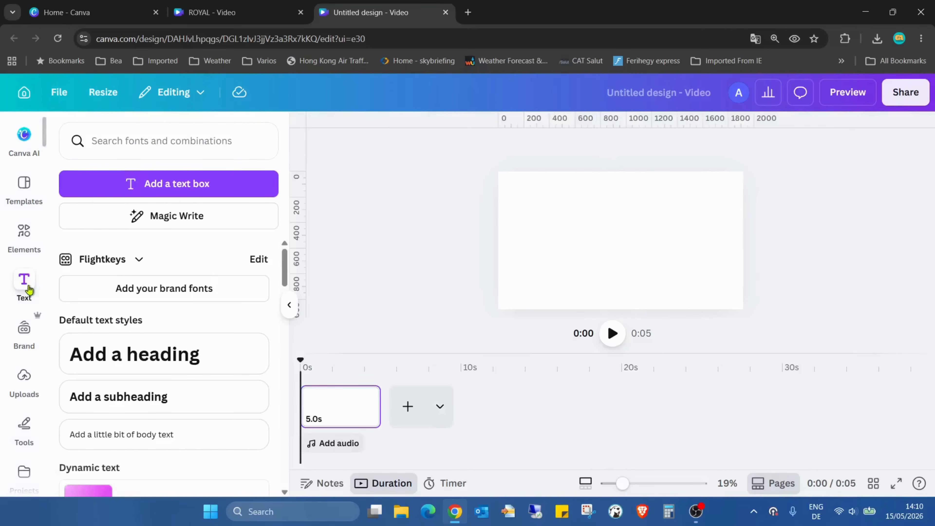
click(180, 354)
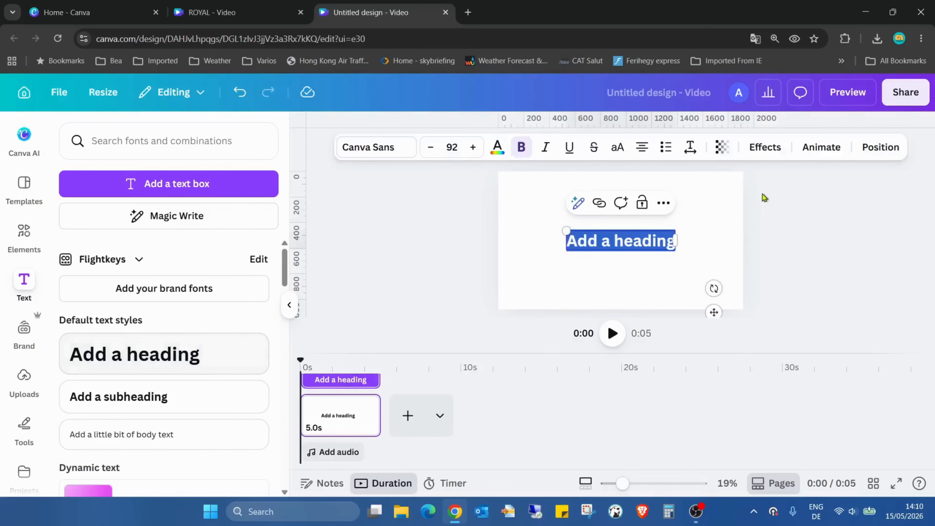
text(ROYAL)
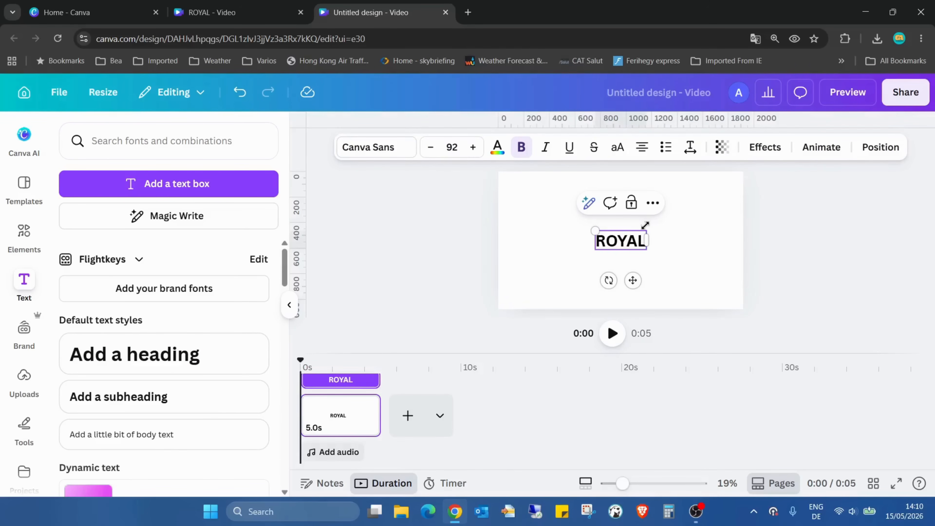
drag(647, 231, 649, 271)
click(712, 275)
- Set the ROYAL heading's font to Horizon and centre the text horizontally on the page
click(651, 272)
double_click(654, 271)
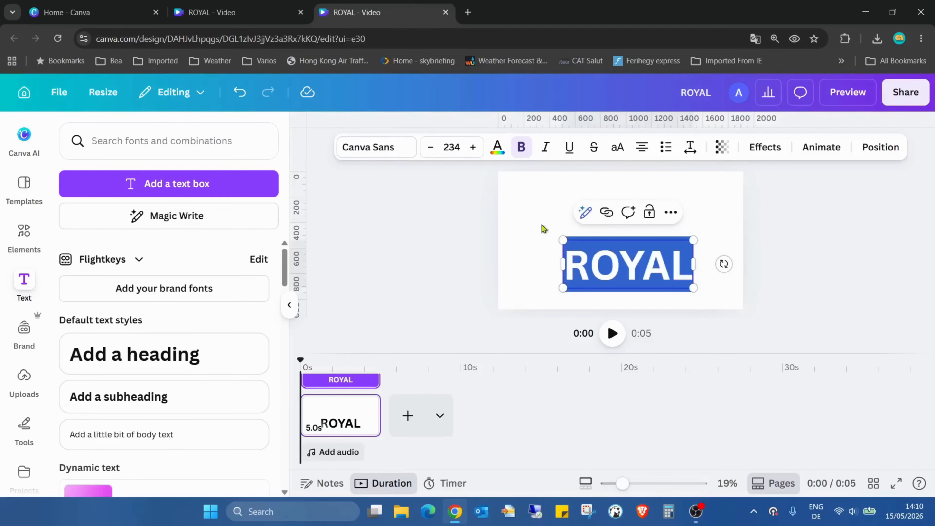
click(367, 151)
scroll(195, 321, down, 5)
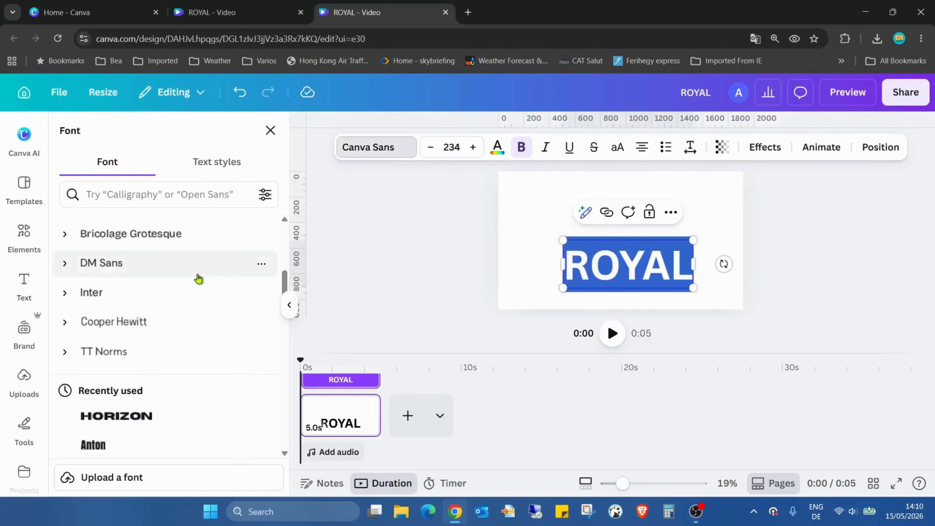
click(158, 355)
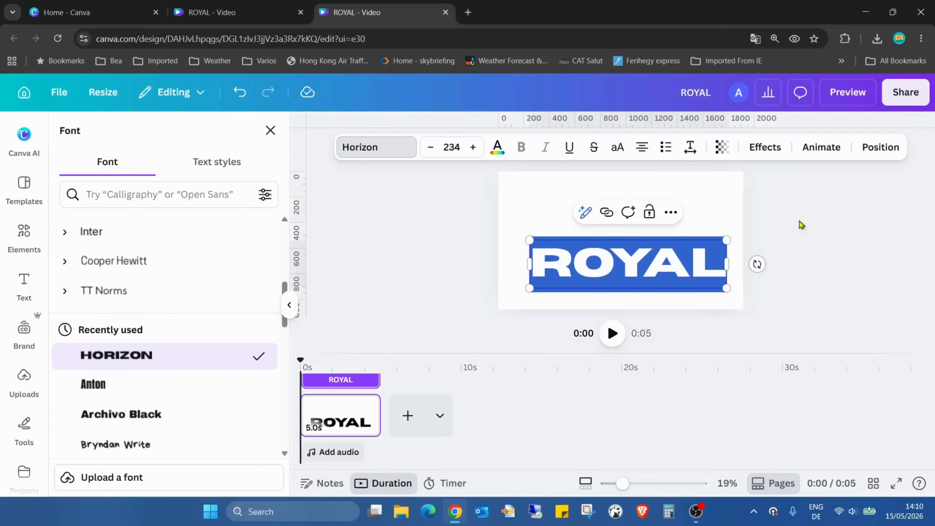
key(Escape)
mouse_move(675, 250)
mouse_down()
mouse_move(667, 259)
mouse_move(666, 251)
mouse_up()
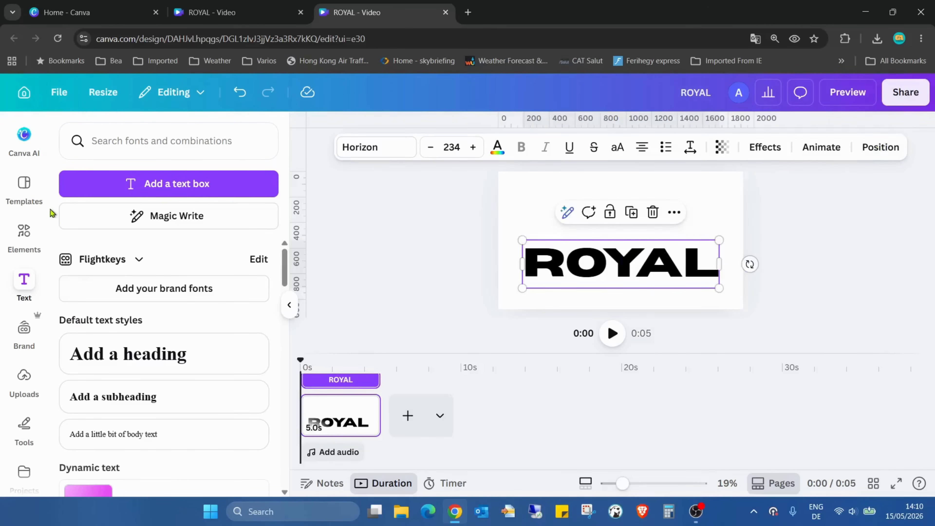
- Add the recently used black crown graphic and arrange it centred directly above the lowered ROYAL text
click(25, 236)
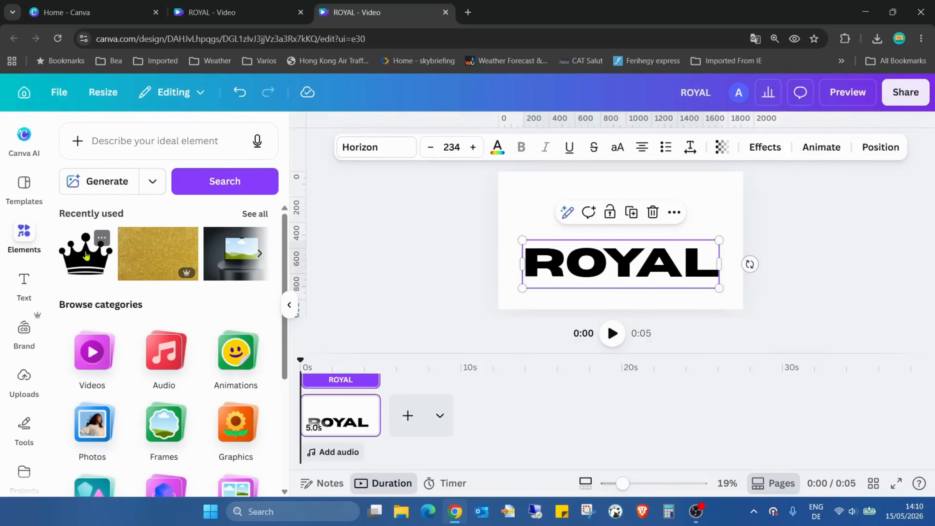
click(86, 256)
drag(638, 232, 670, 179)
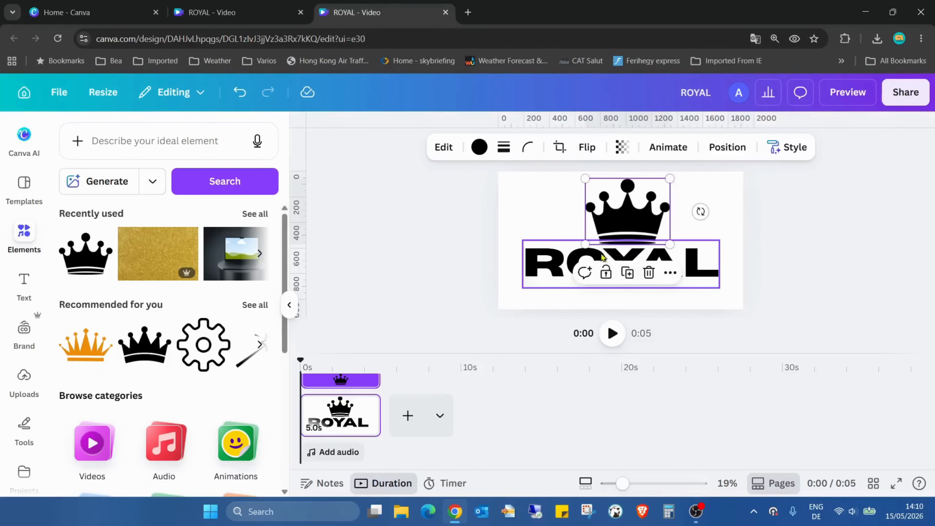
drag(560, 257, 559, 271)
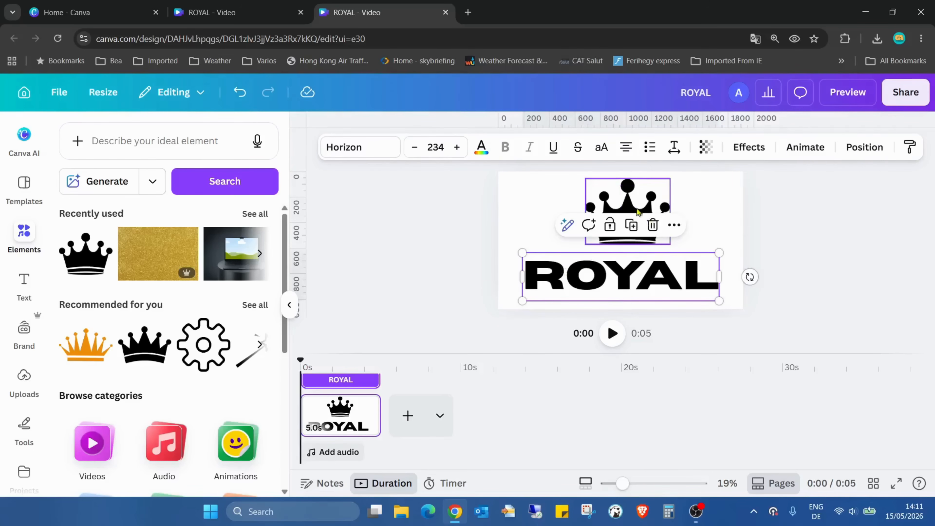
drag(638, 212, 628, 213)
click(789, 224)
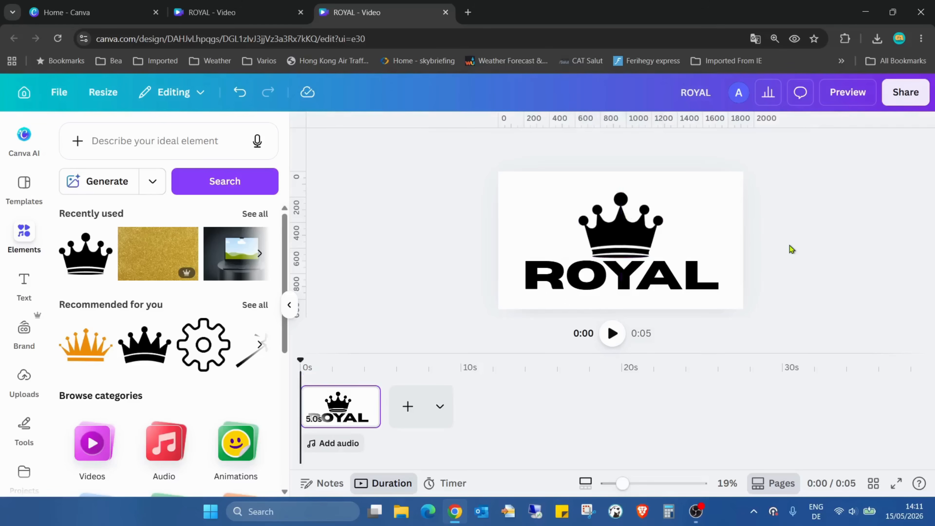
- Download the logo design as a PNG at size 3.125 (6000 × 3375 px)
click(898, 100)
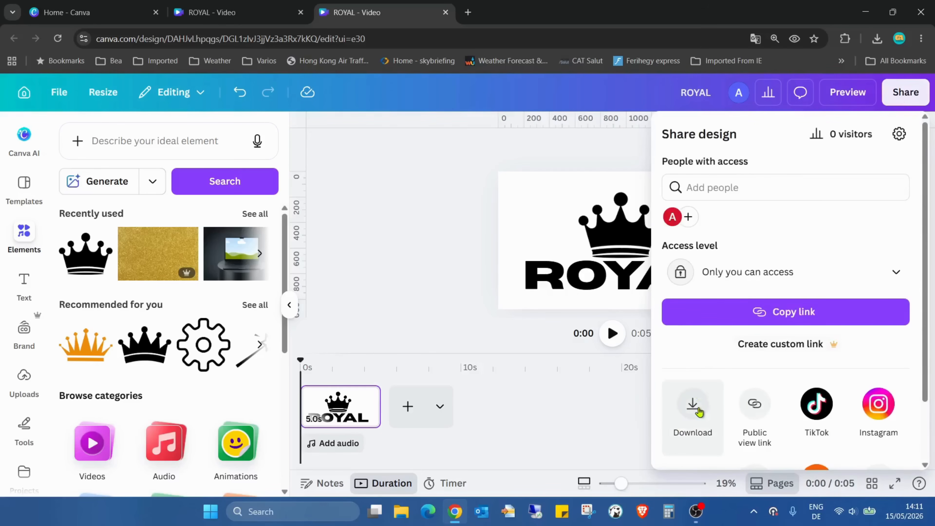
click(697, 412)
click(810, 186)
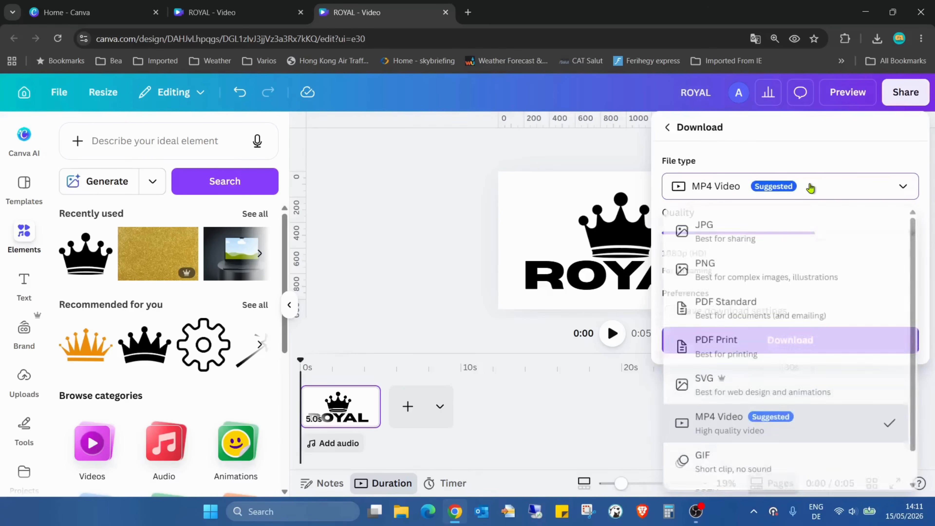
click(797, 270)
drag(786, 233, 852, 232)
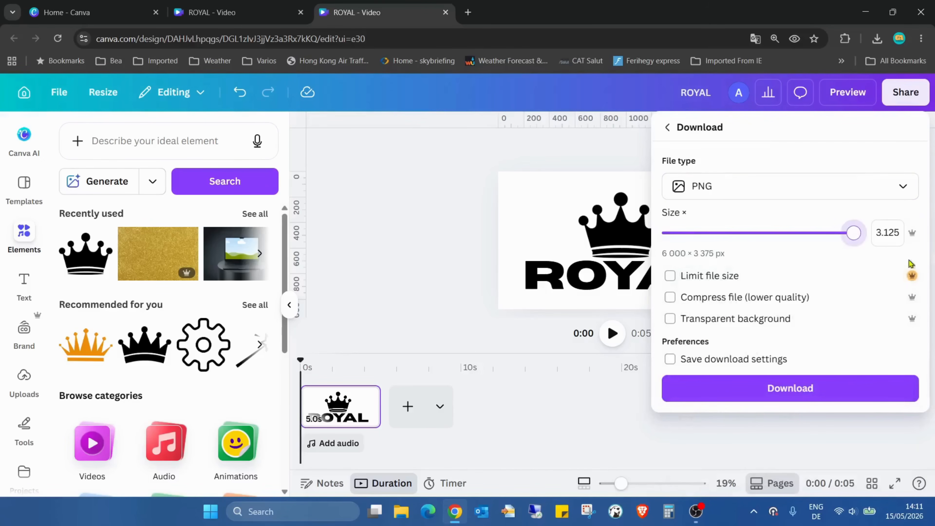
click(862, 393)
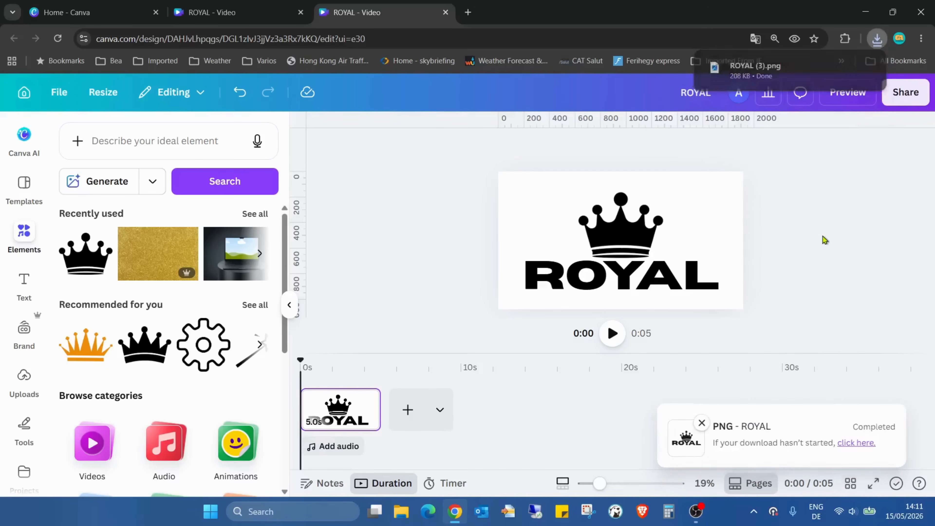
- Add the recently used gold glitter photo and stretch it to cover the whole page
click(186, 240)
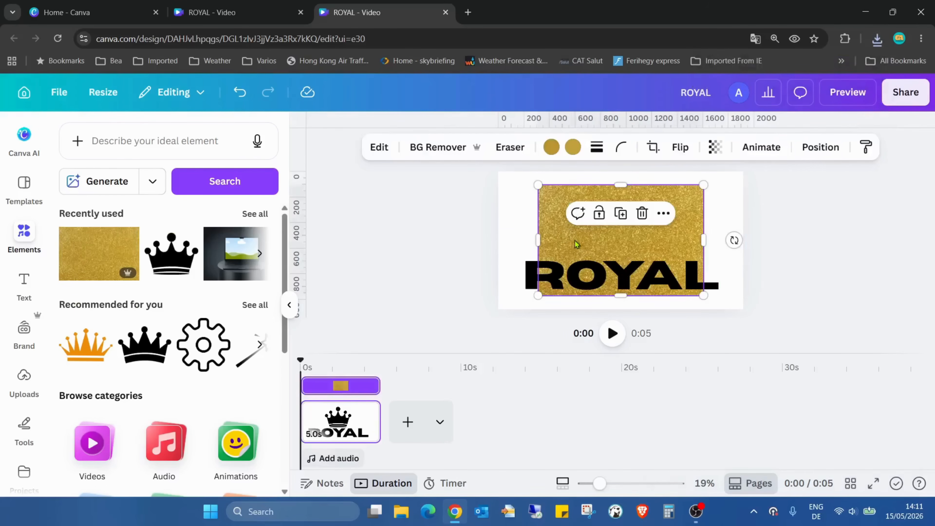
drag(576, 244, 537, 227)
drag(666, 219, 744, 221)
drag(725, 277, 725, 309)
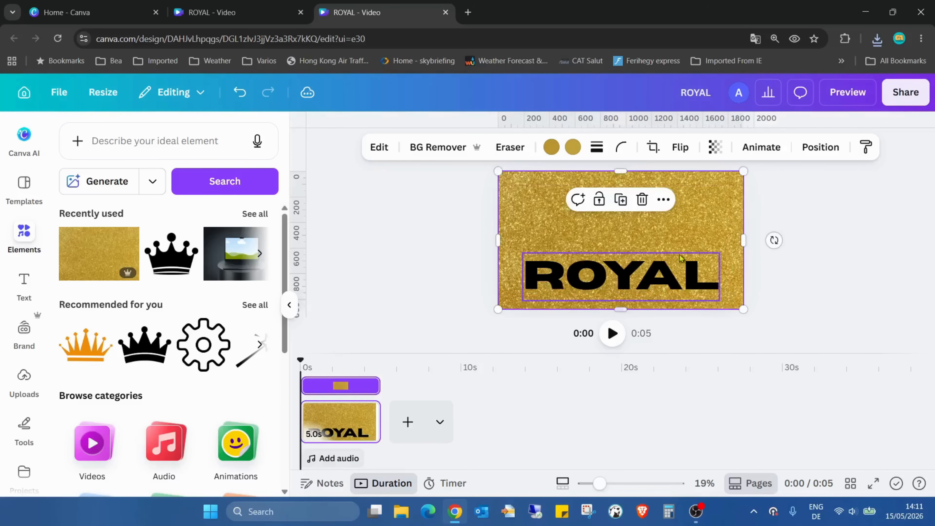
- Bring the gold glitter photo to the front so it covers the crown and ROYAL text
right_click(689, 226)
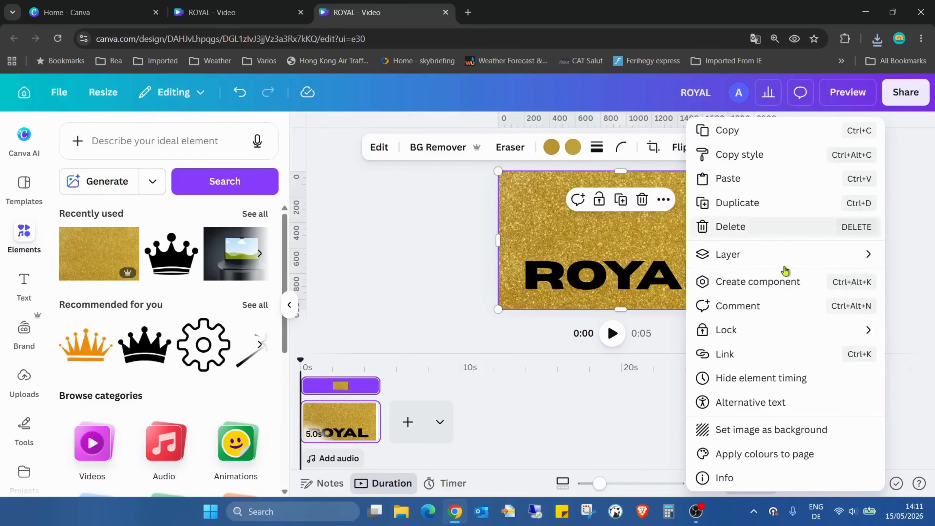
mouse_move(783, 264)
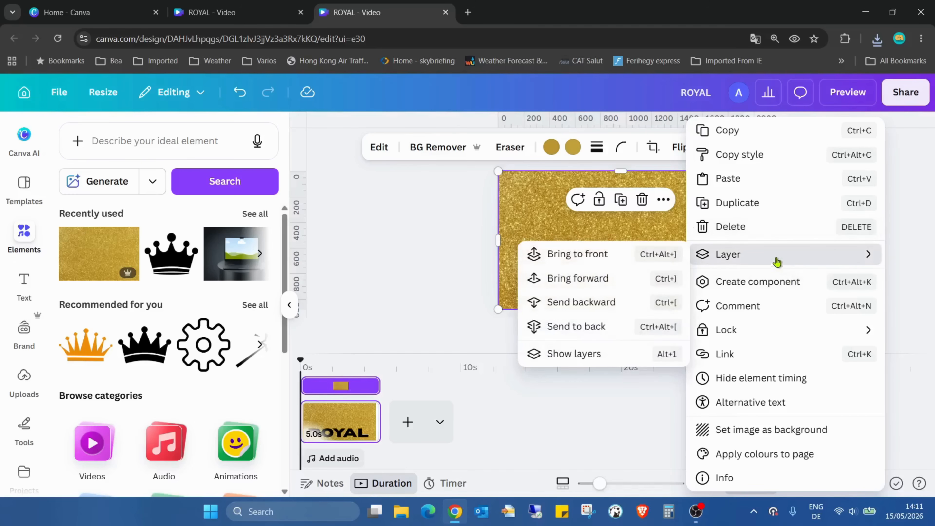
click(646, 257)
click(422, 292)
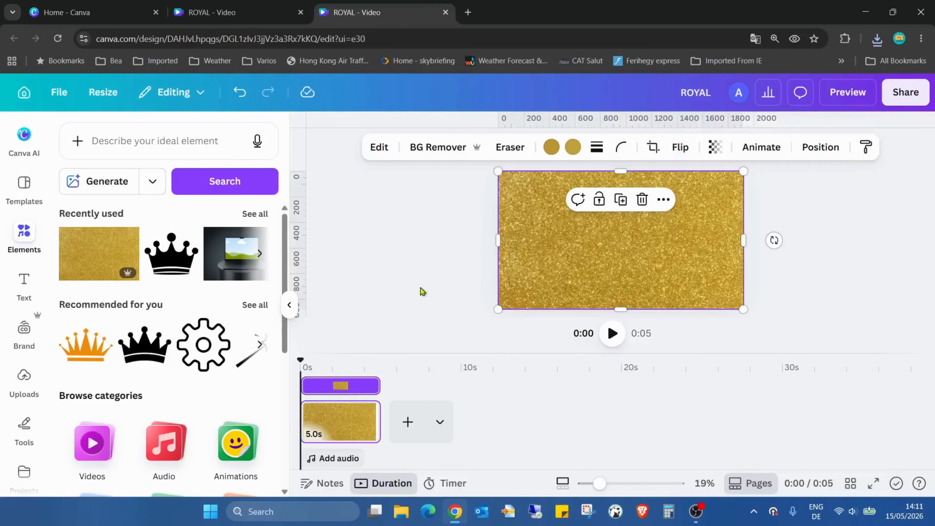
click(420, 274)
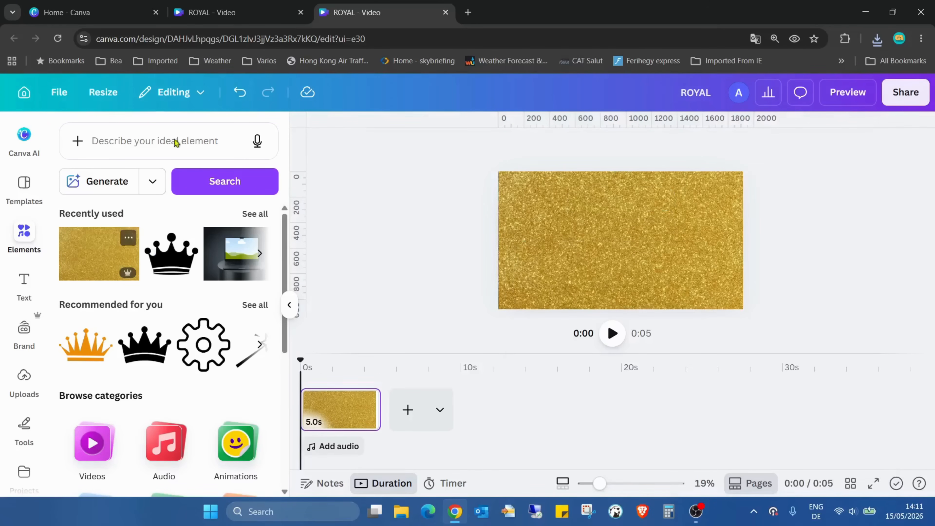
- Search the elements for "glitter gold" and browse the photo results for another gold texture
click(157, 137)
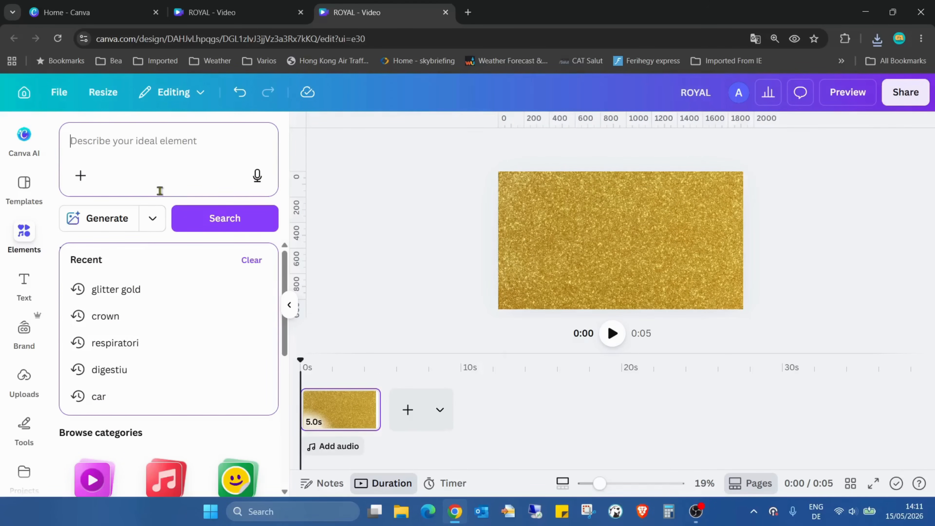
click(141, 297)
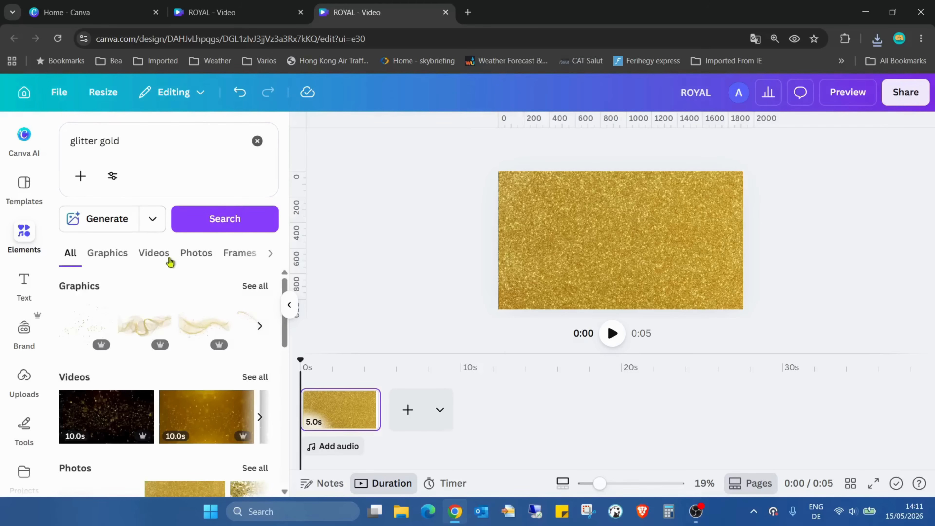
click(116, 254)
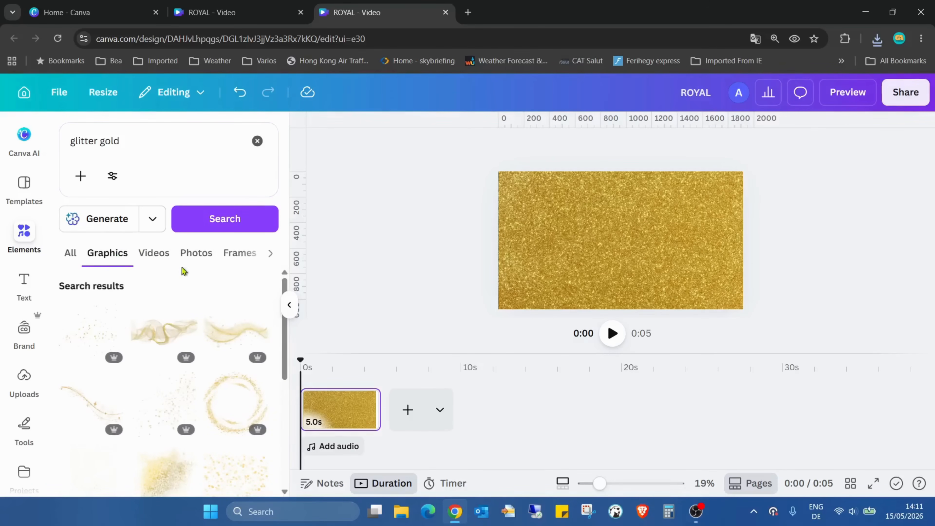
click(190, 254)
scroll(236, 280, down, 3)
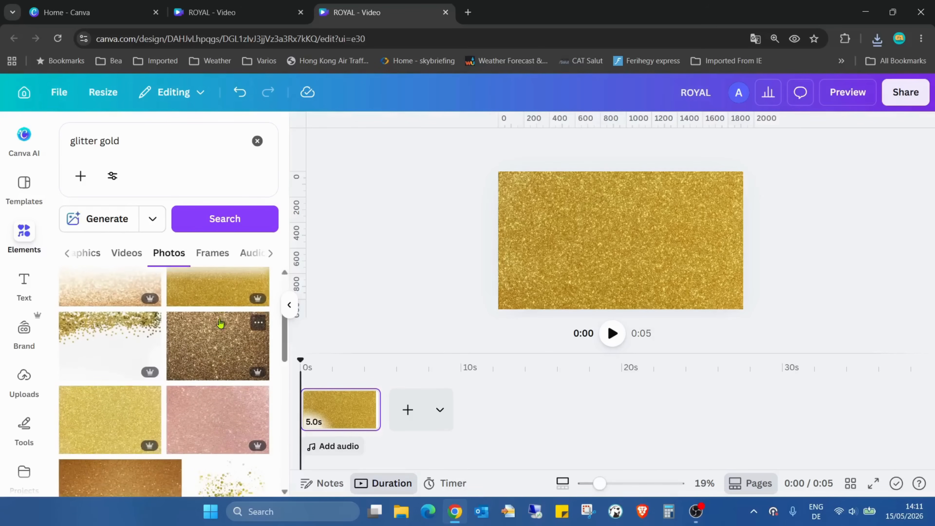
scroll(219, 364, down, 2)
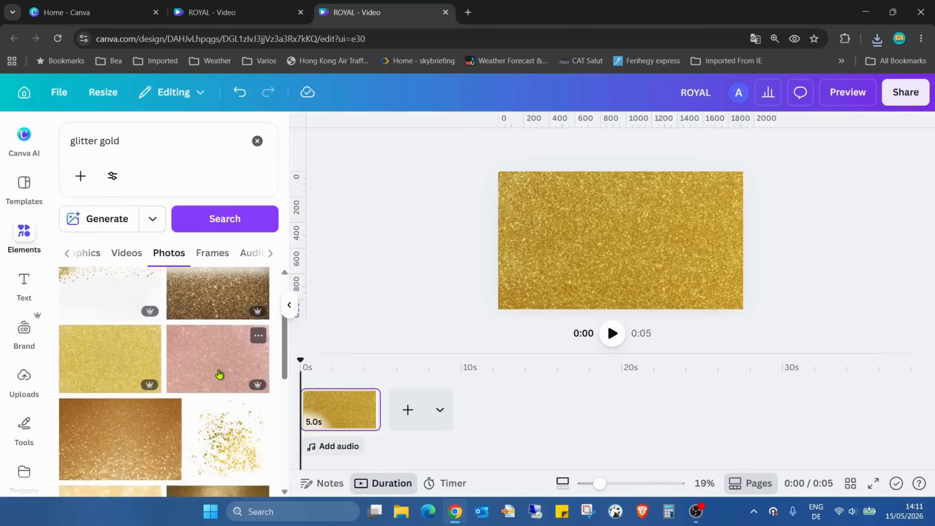
scroll(220, 372, up, 5)
scroll(222, 371, down, 5)
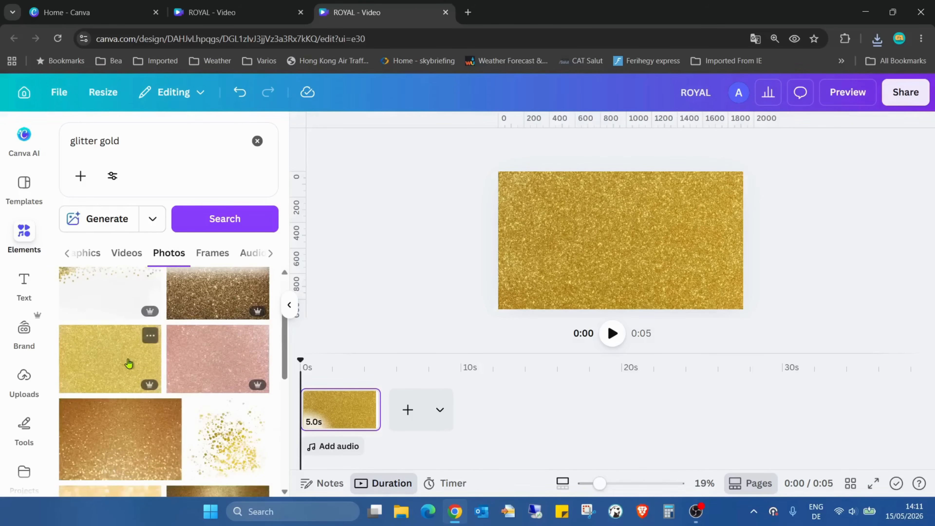
- Delete the full-page gold photo, try a lighter yellow-gold glitter photo in the page's upper-left corner, and delete that one too
click(594, 243)
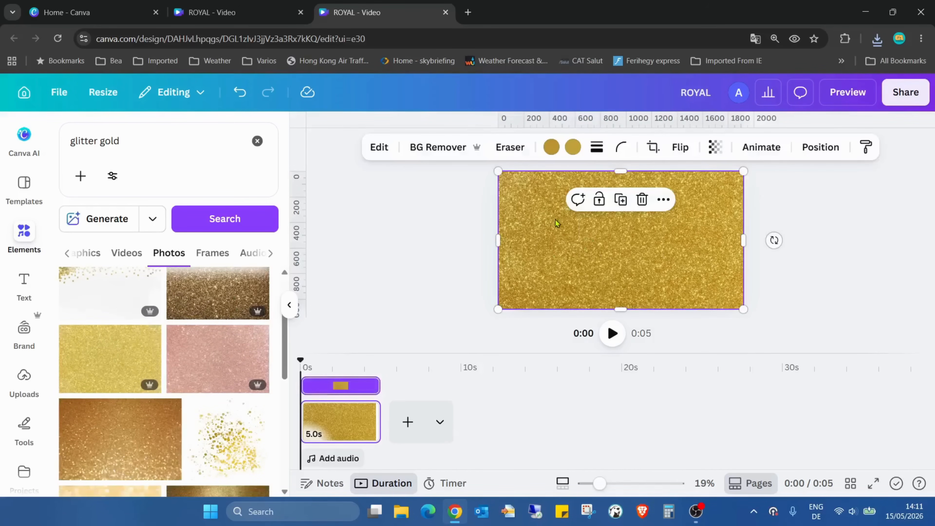
key(Delete)
click(84, 373)
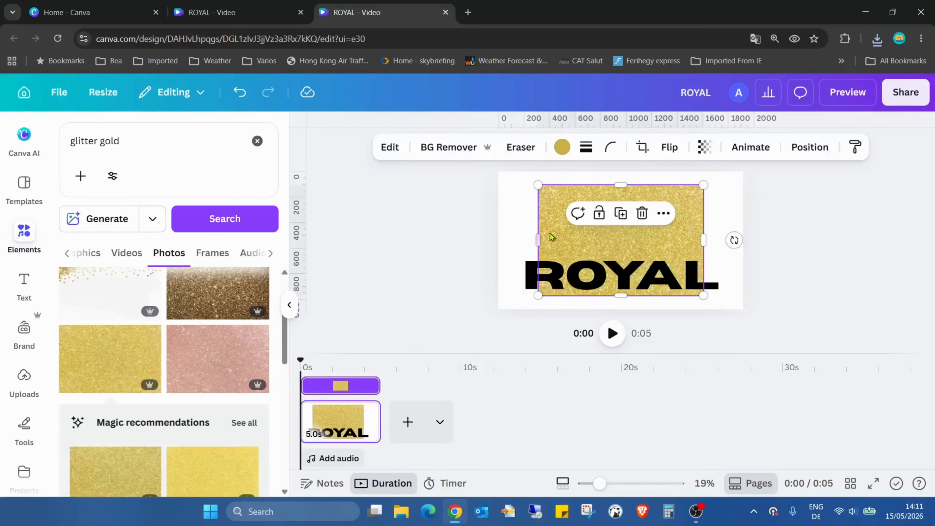
drag(551, 237, 519, 218)
scroll(245, 346, down, 5)
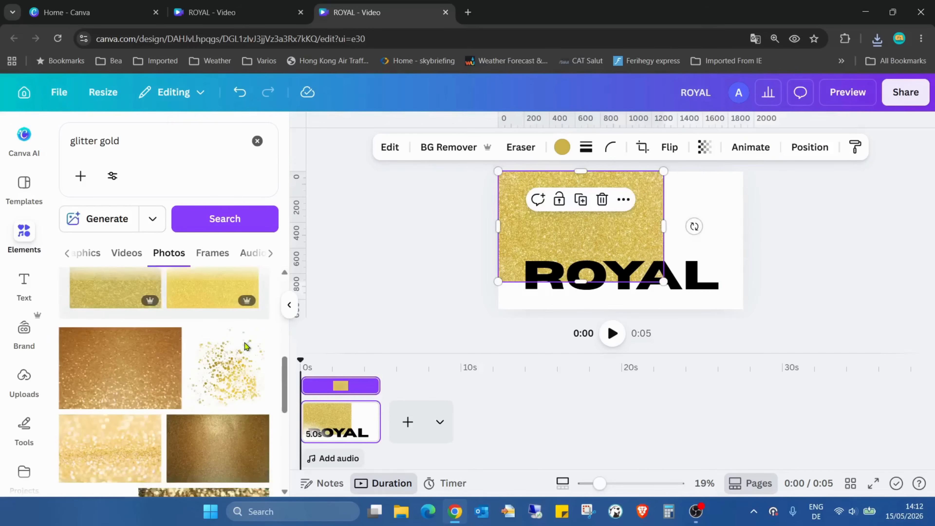
scroll(246, 347, down, 3)
scroll(272, 350, up, 4)
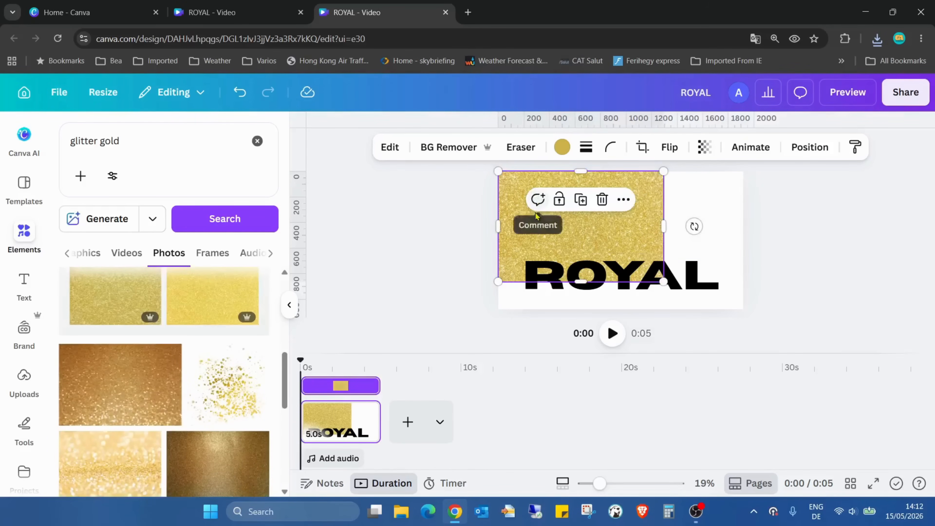
key(Delete)
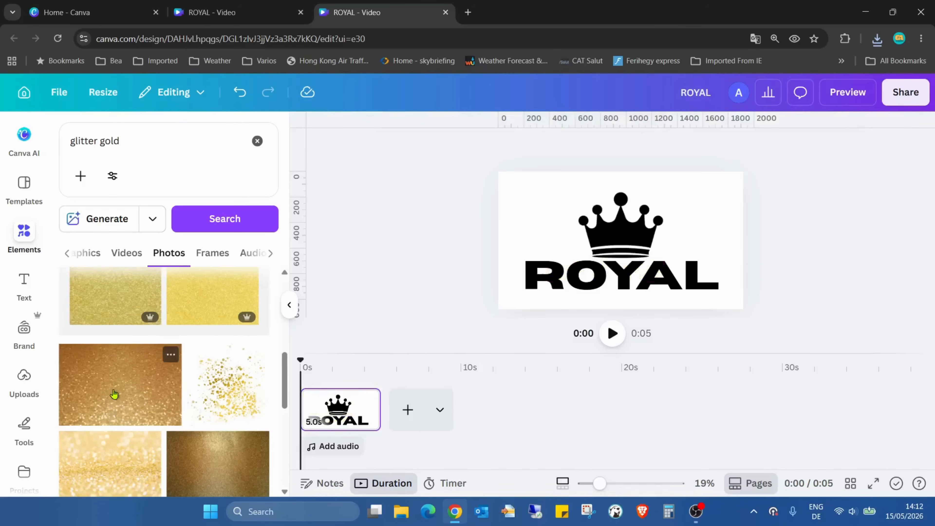
- Add the bronze-gold glitter photo from the results and stretch it to cover the whole page
click(115, 394)
drag(554, 233, 523, 222)
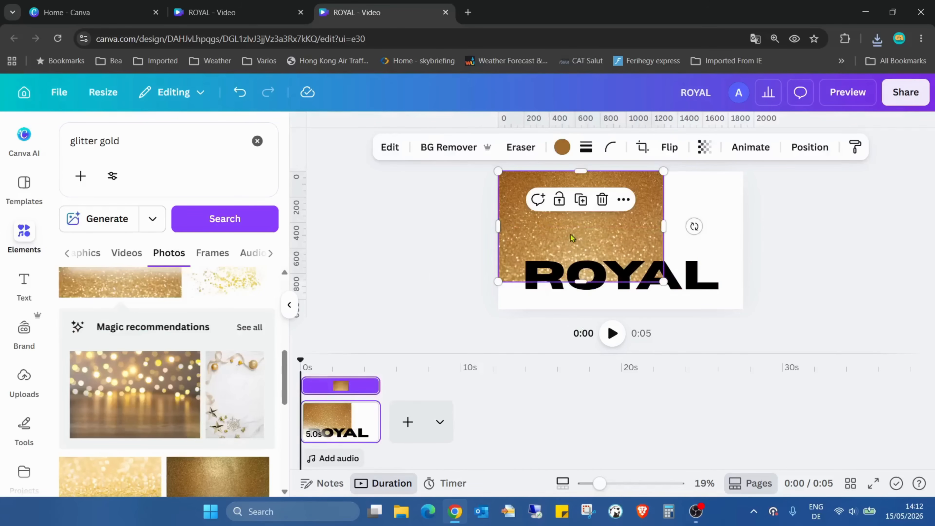
drag(663, 226, 743, 228)
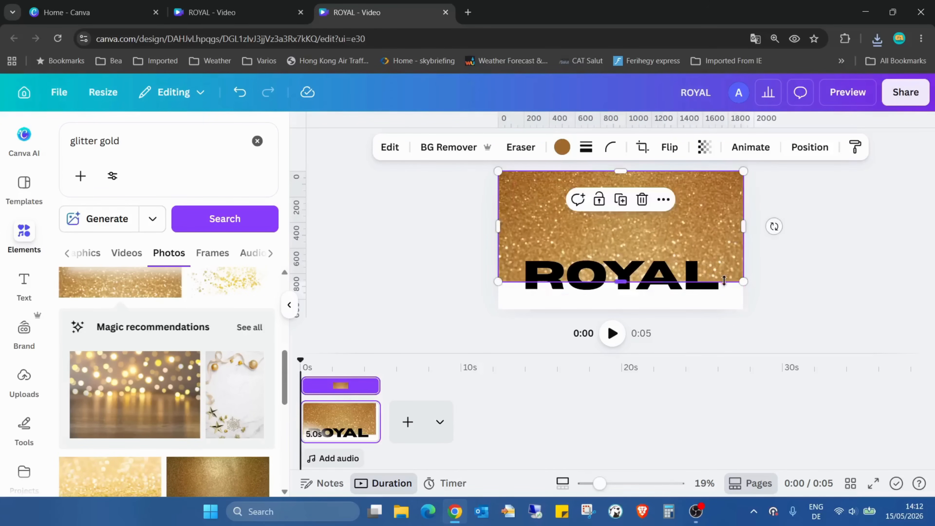
drag(724, 281, 723, 310)
- Bring the full-page bronze-gold glitter photo to the front so it covers the crown and ROYAL text
right_click(702, 204)
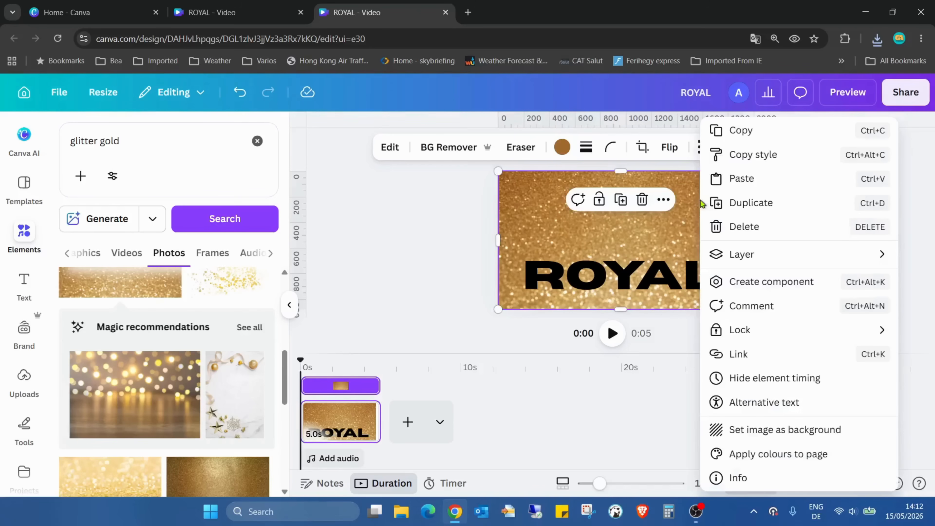
mouse_move(815, 260)
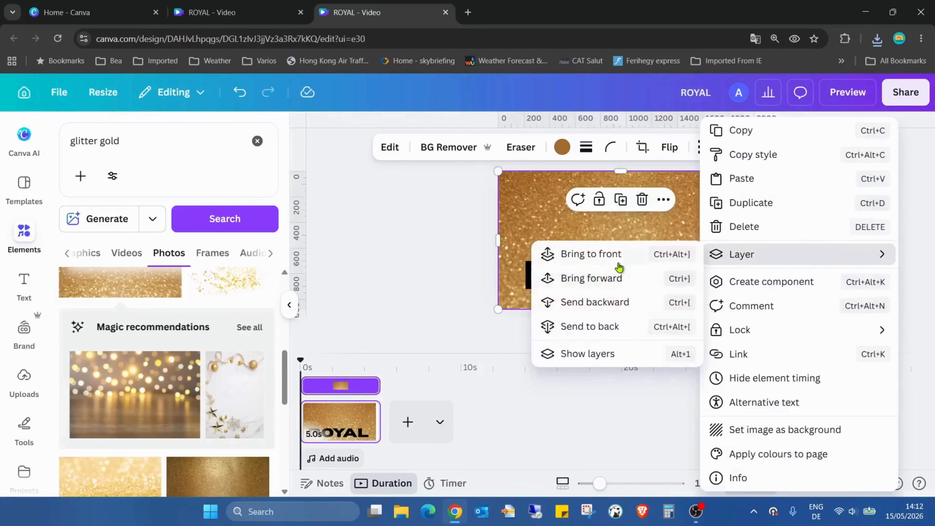
click(636, 262)
click(415, 272)
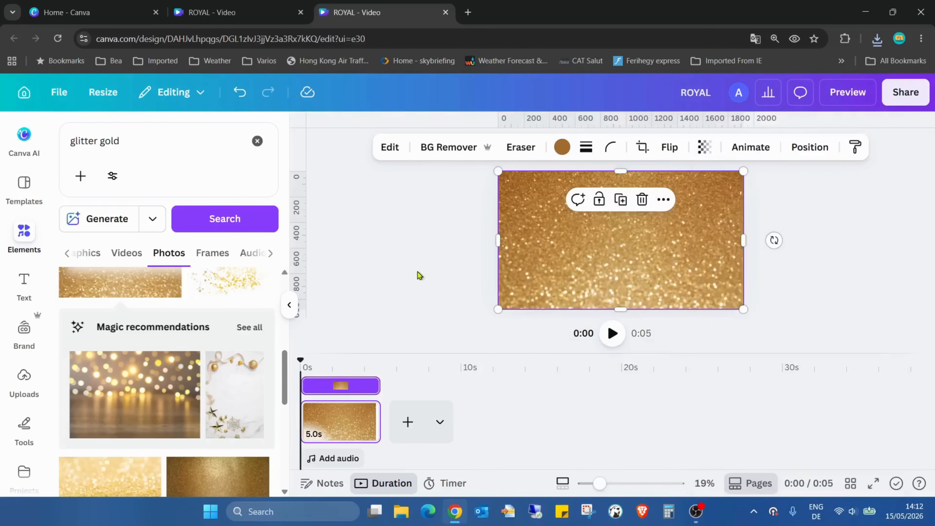
click(838, 268)
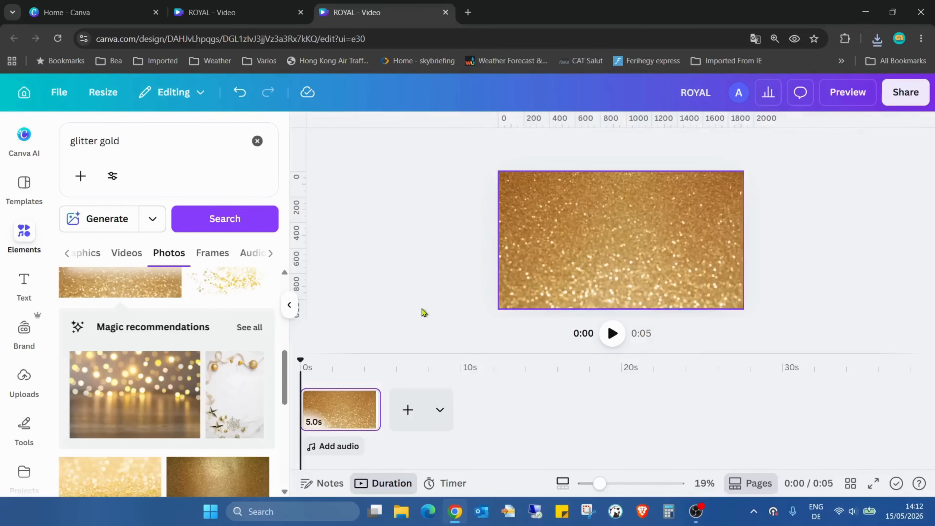
- Add the darker brown-gold glitter photo with the light central streak and stretch it to cover the whole page
scroll(221, 386, down, 5)
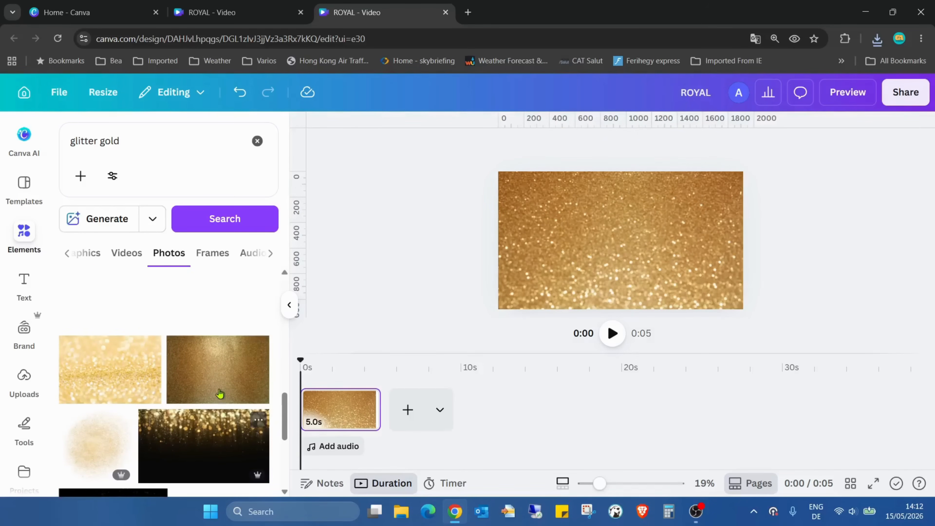
click(218, 309)
scroll(272, 367, down, 3)
drag(609, 250, 585, 232)
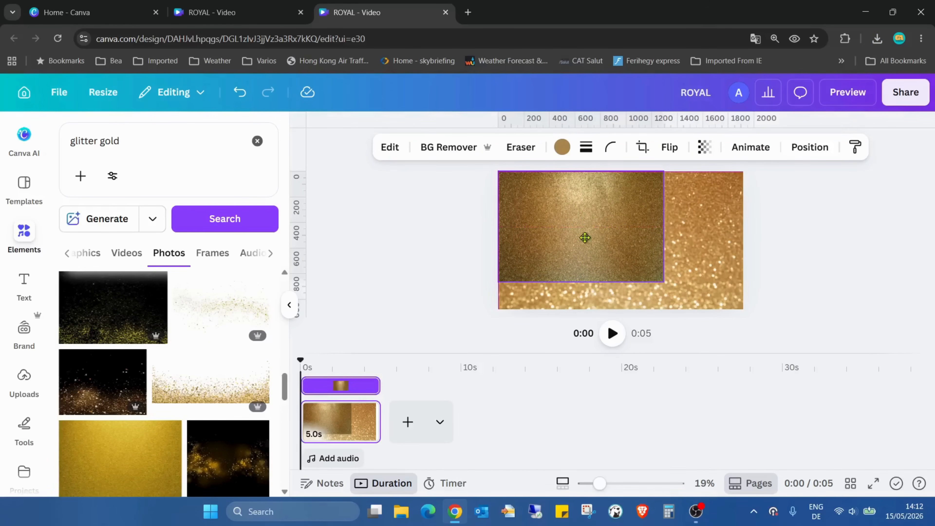
drag(664, 226, 744, 235)
drag(686, 280, 687, 310)
- Download the full-page gold glitter texture as a PNG at size 3.125
click(895, 95)
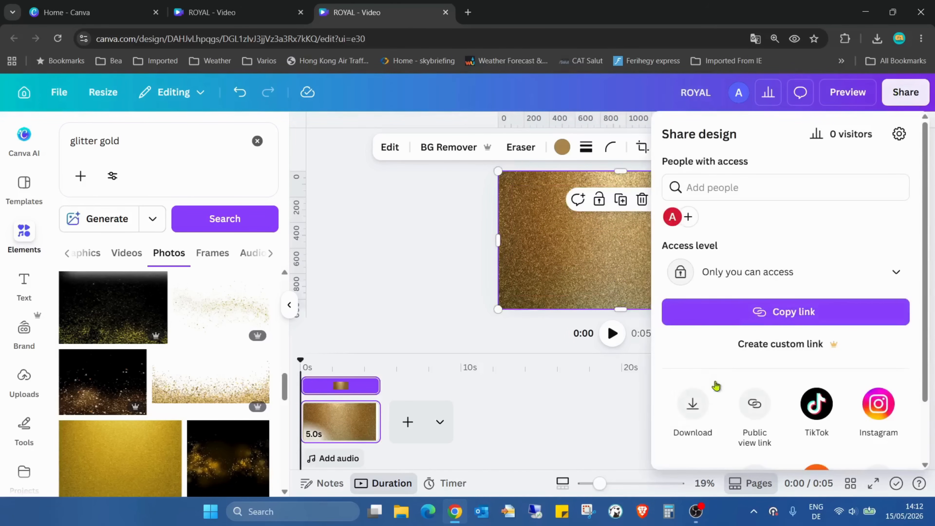
click(712, 390)
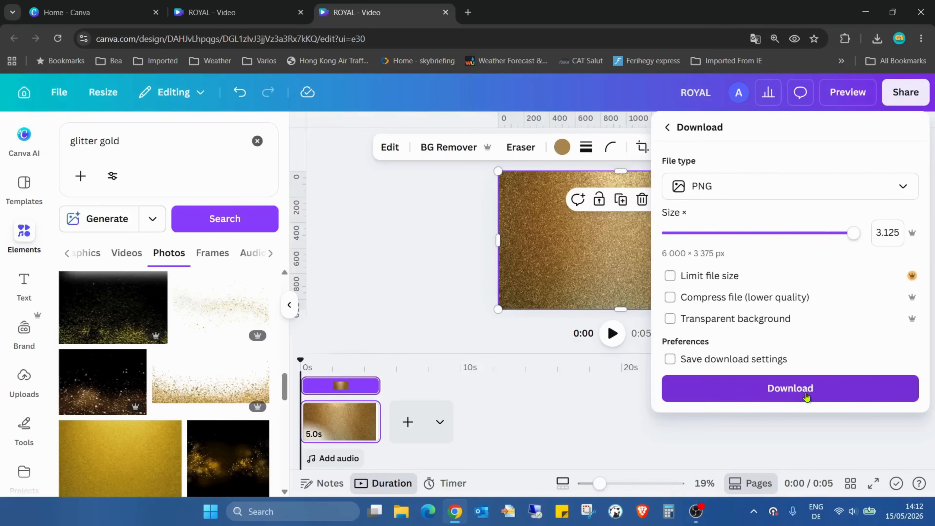
click(807, 389)
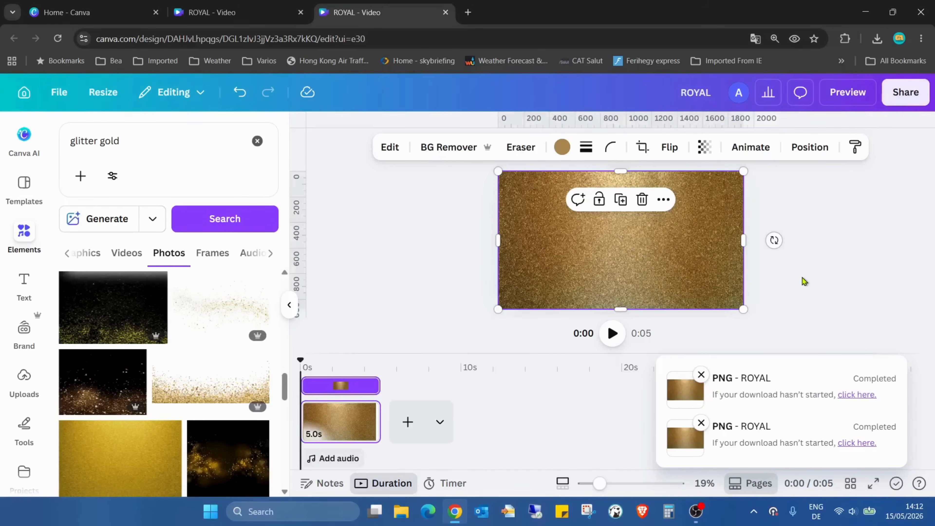
click(804, 282)
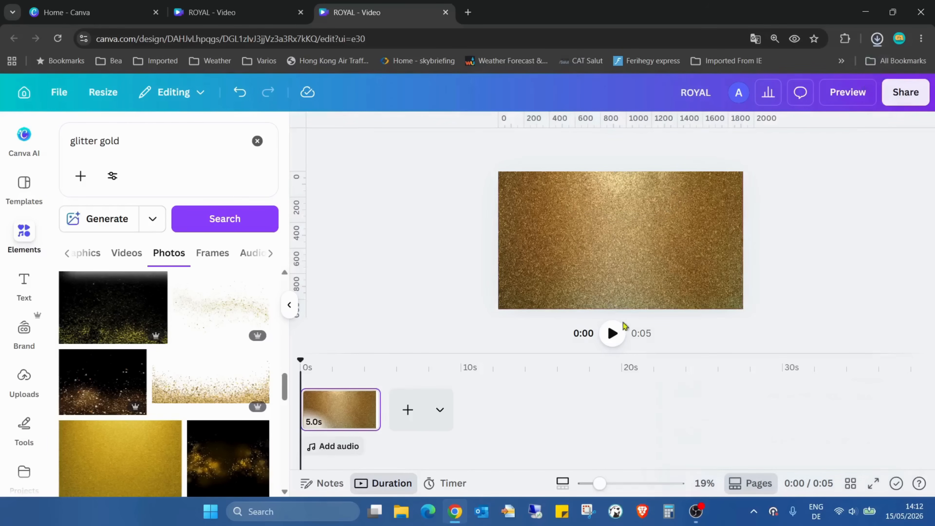
- Add a blank second page and delete the gold glitter photos covering the logo on the first page
click(408, 422)
click(349, 405)
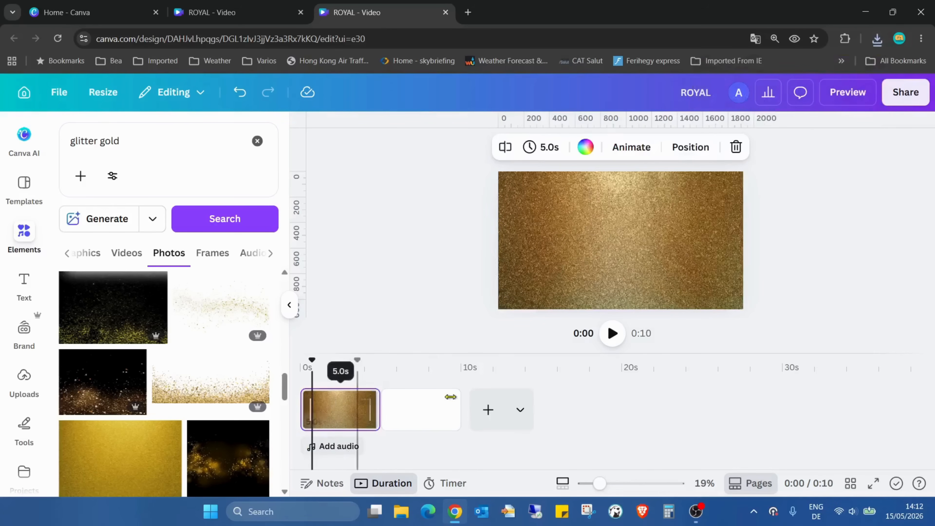
click(577, 232)
key(Delete)
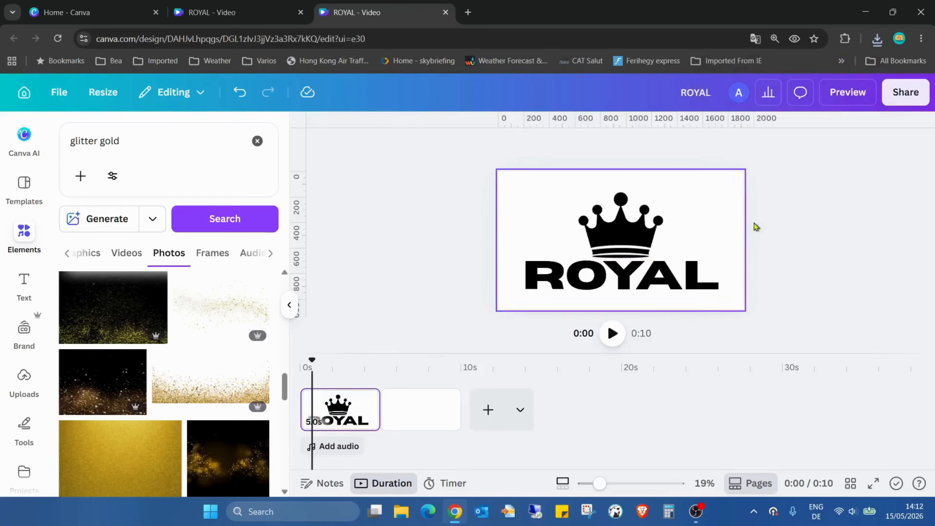
- Place the downloaded ROYAL (4).png texture and ROYAL (3).png logo on the blank second page and move them apart
click(425, 427)
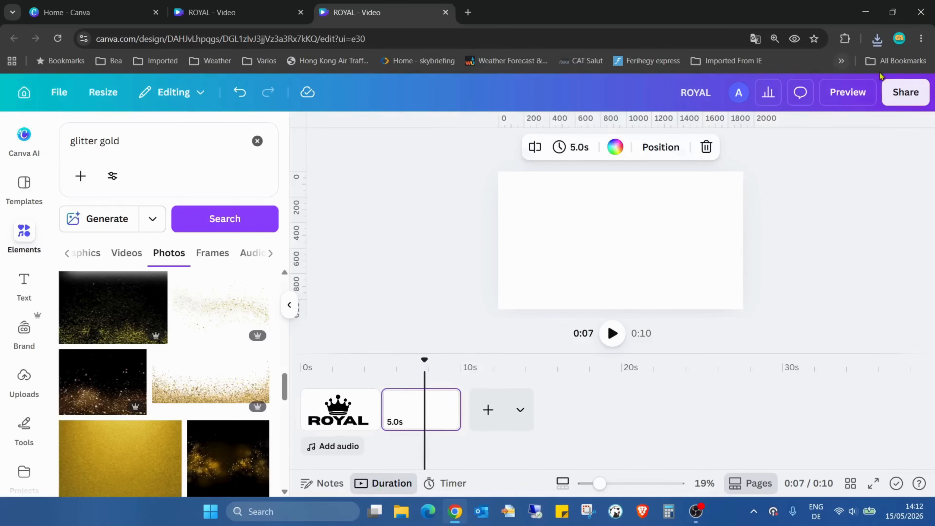
click(878, 38)
drag(721, 92, 593, 228)
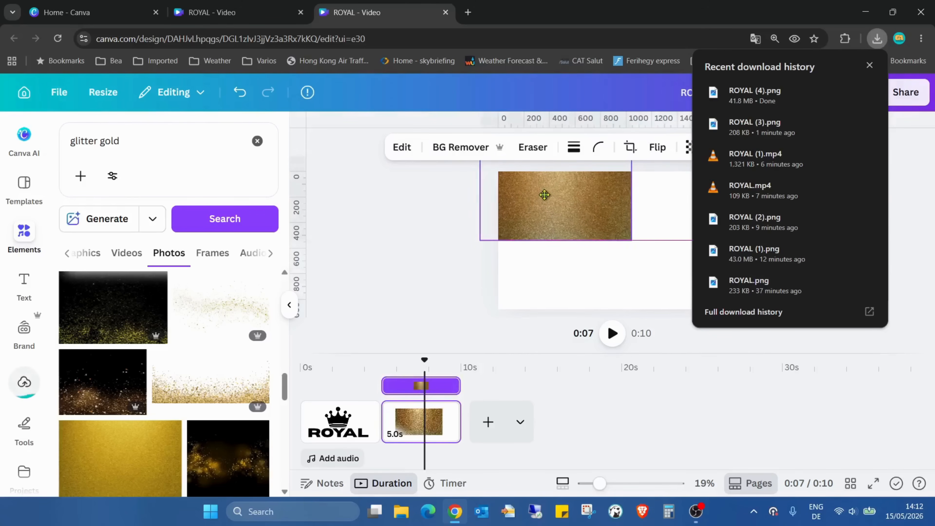
drag(810, 123, 652, 282)
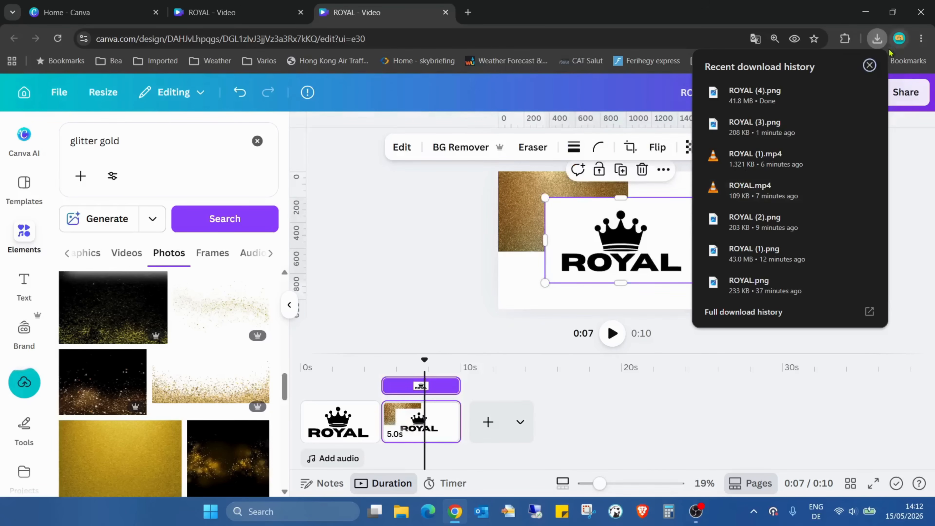
click(869, 65)
drag(634, 239, 727, 262)
drag(585, 226, 588, 241)
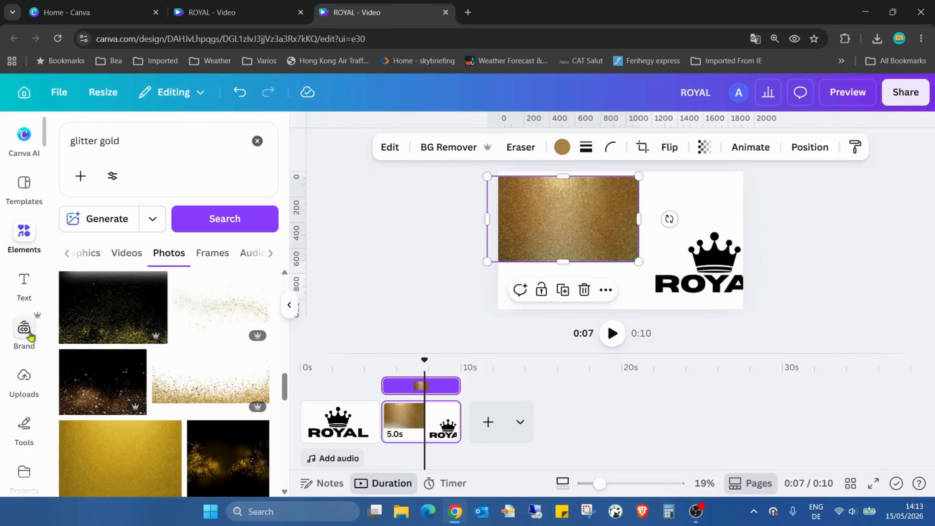
- Open the library of add-on apps
scroll(22, 369, down, 2)
scroll(62, 327, down, 3)
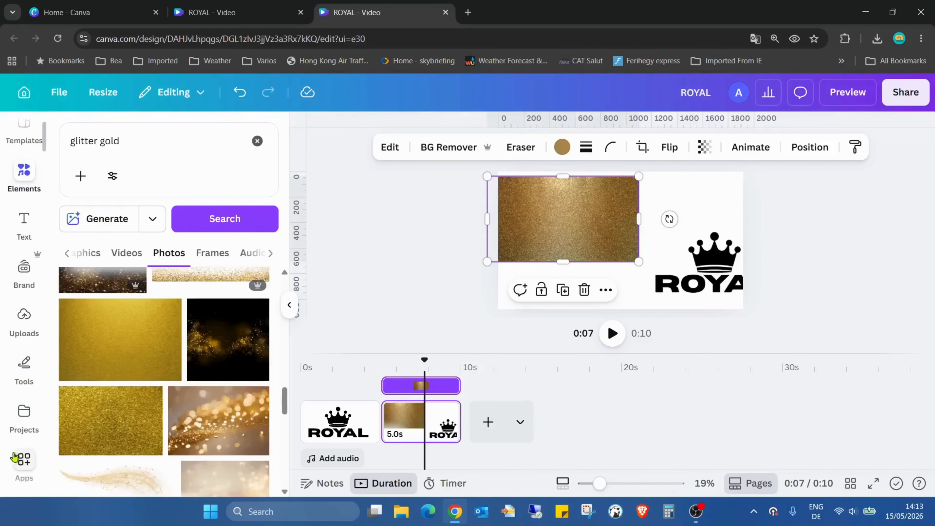
click(24, 458)
click(197, 144)
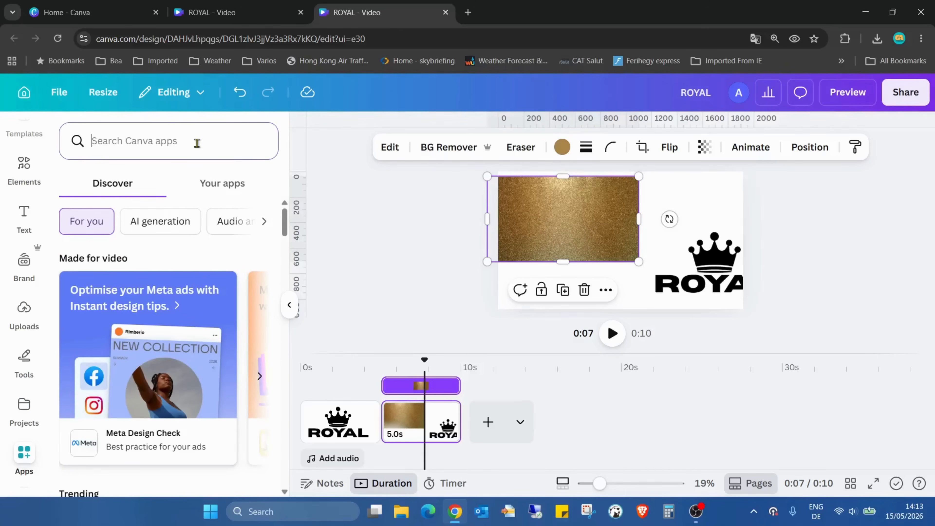
text(blin)
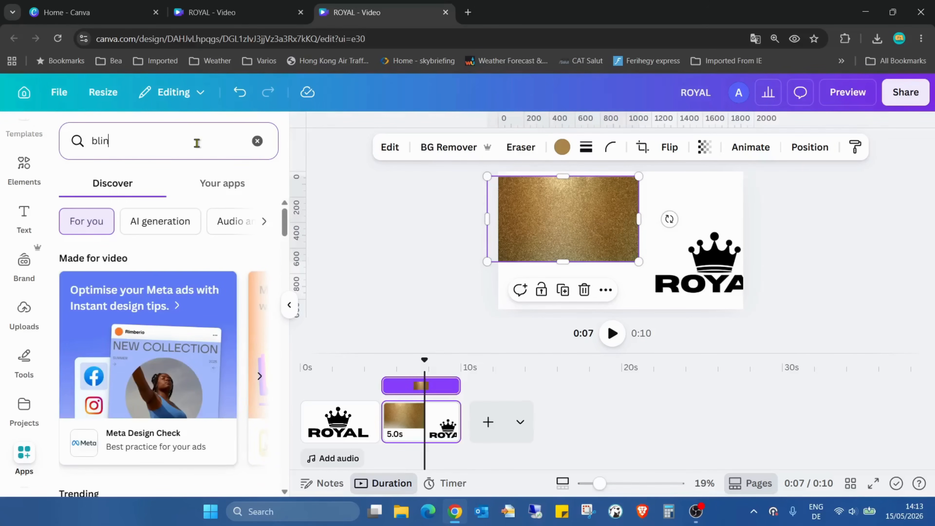
key(BackSpace)
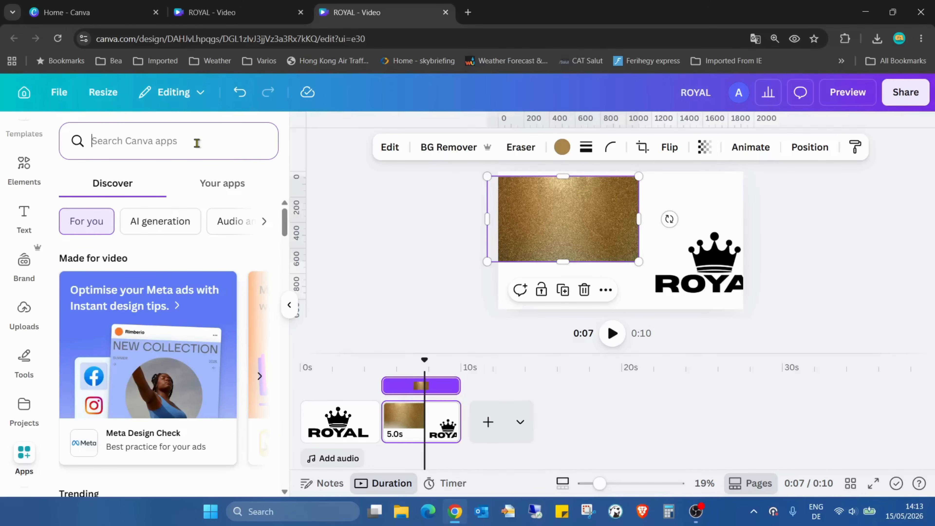
click(330, 227)
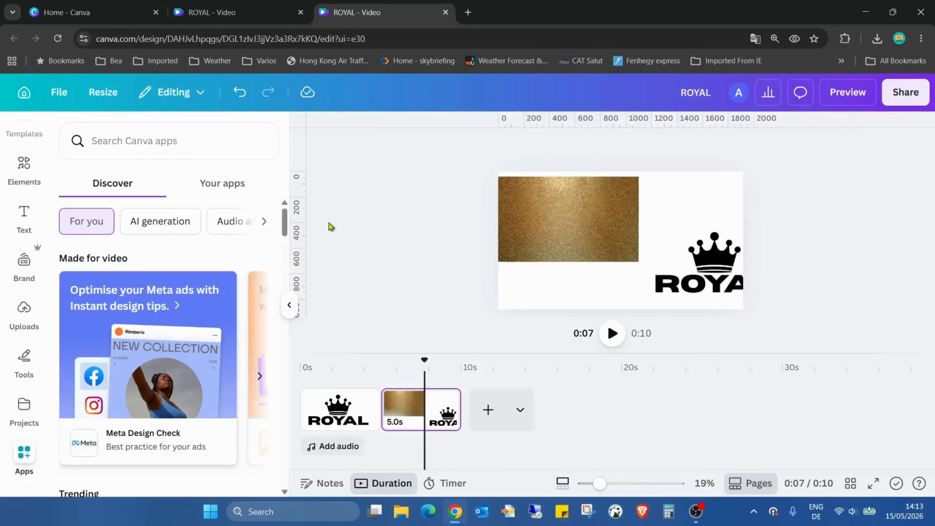
- Search the apps for "blend", choose the Blend Image suggestion and open that app
click(156, 145)
text(blend)
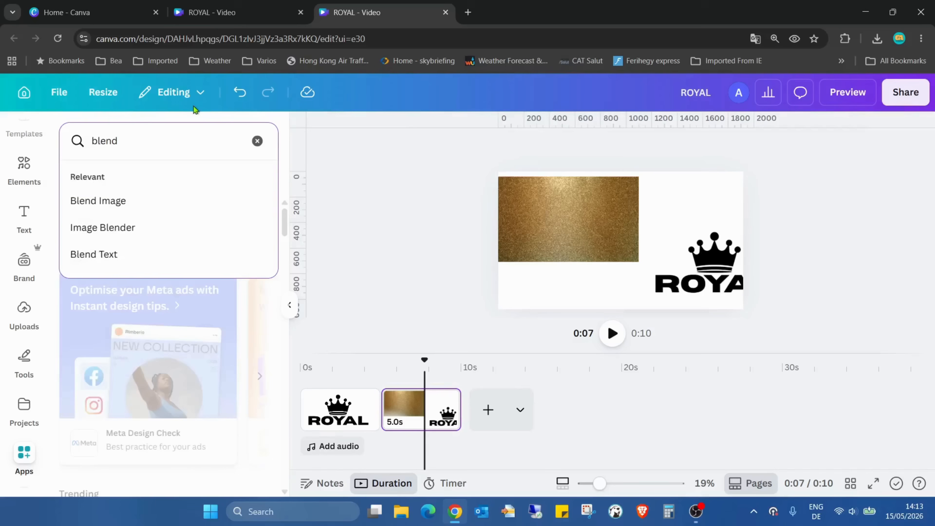
click(149, 200)
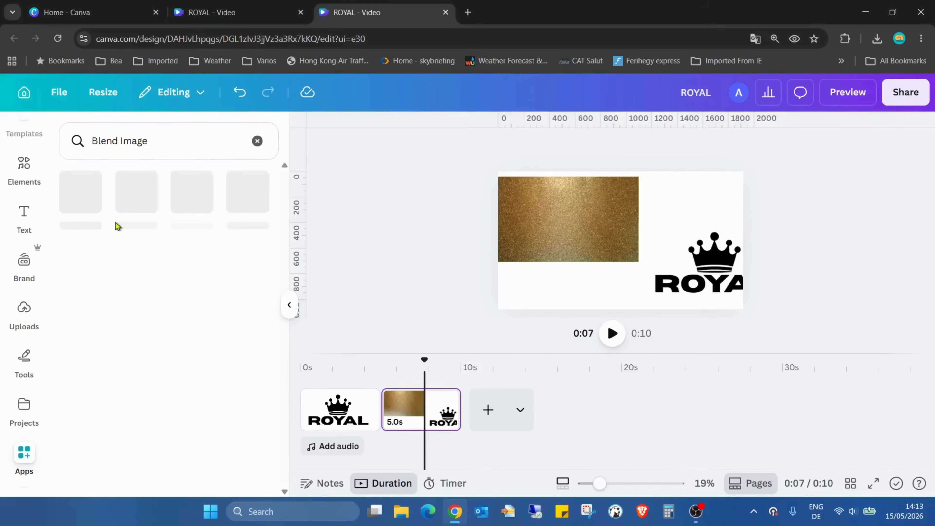
click(89, 199)
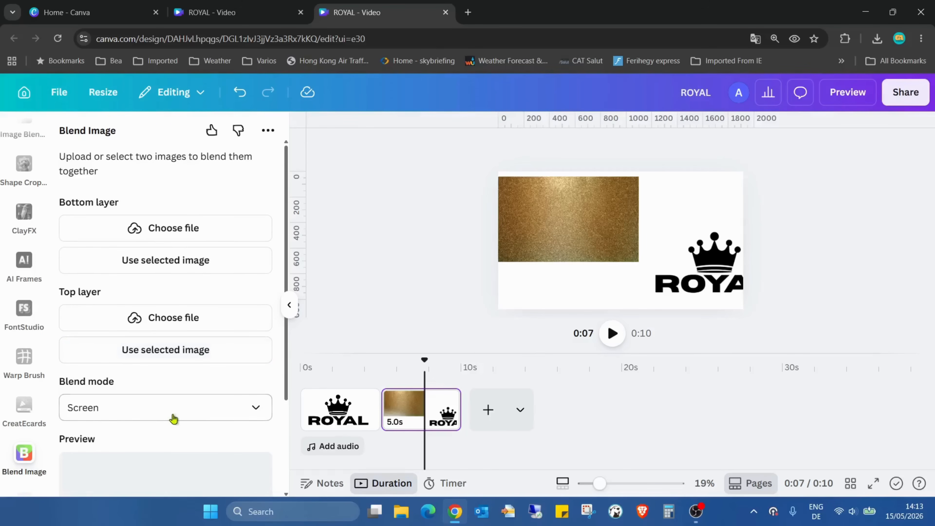
- Set the gold texture as the blend's bottom layer and the black ROYAL logo as its top layer
click(603, 217)
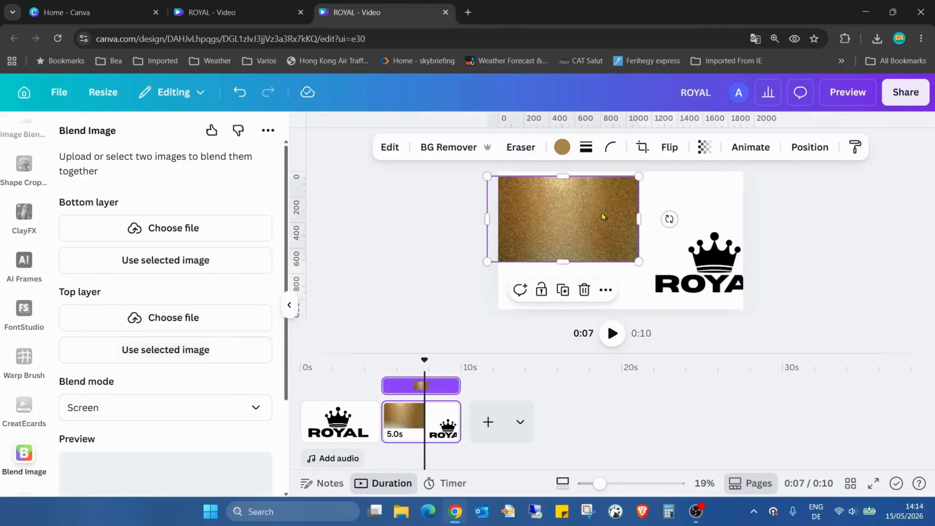
click(234, 266)
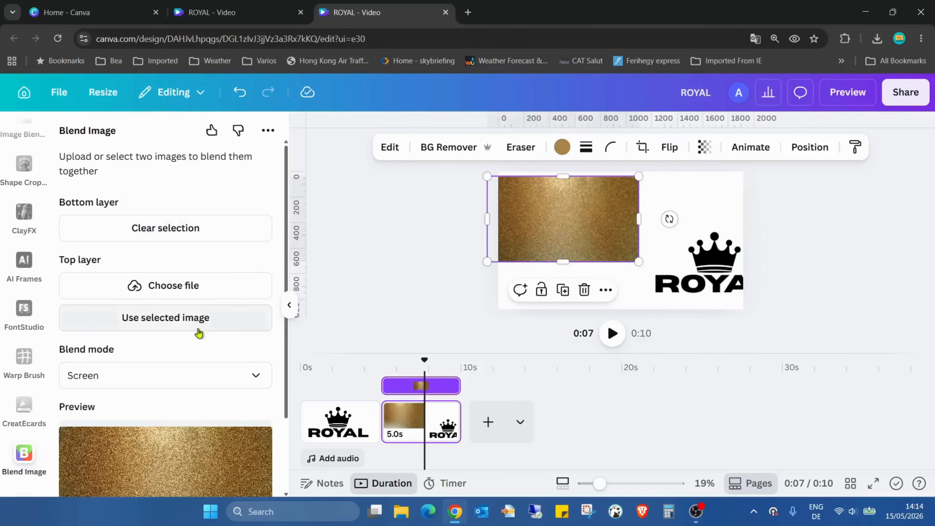
click(705, 259)
click(178, 317)
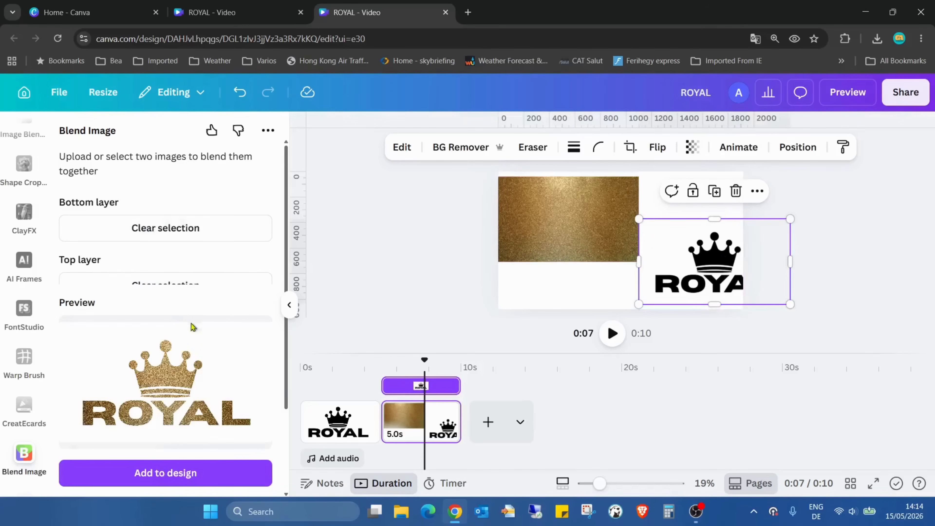
- Add a blank third page and insert the Screen-blended gold ROYAL logo on it
scroll(233, 301, down, 3)
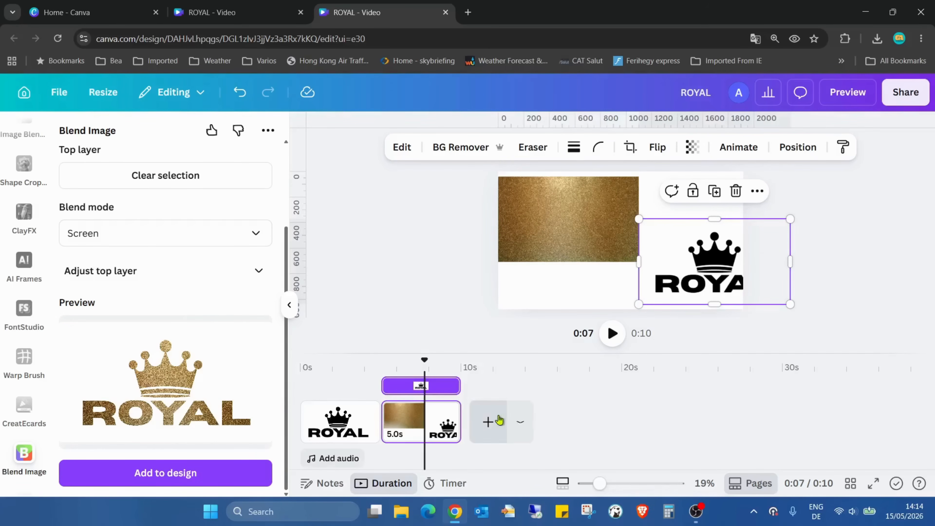
click(488, 422)
click(198, 486)
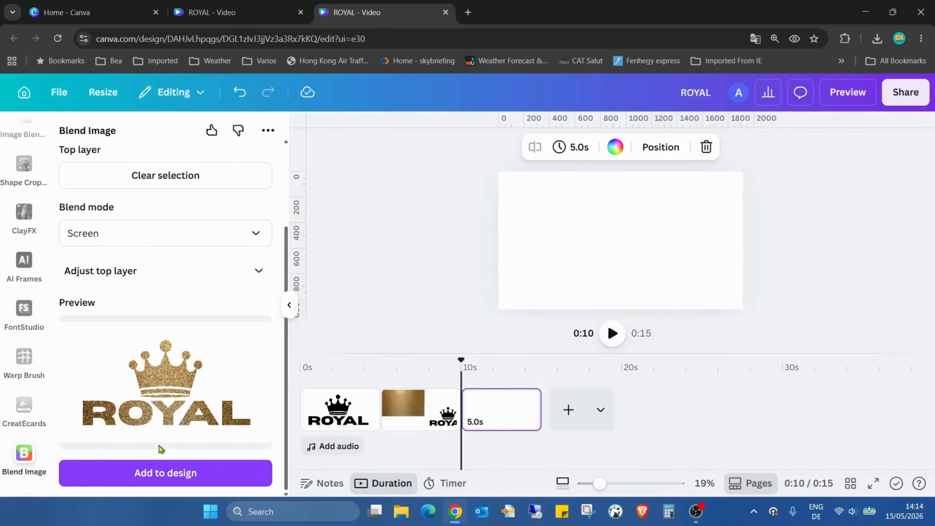
- Delete the page holding the texture and black logo images, and enlarge the gold ROYAL logo to fill its page
click(427, 425)
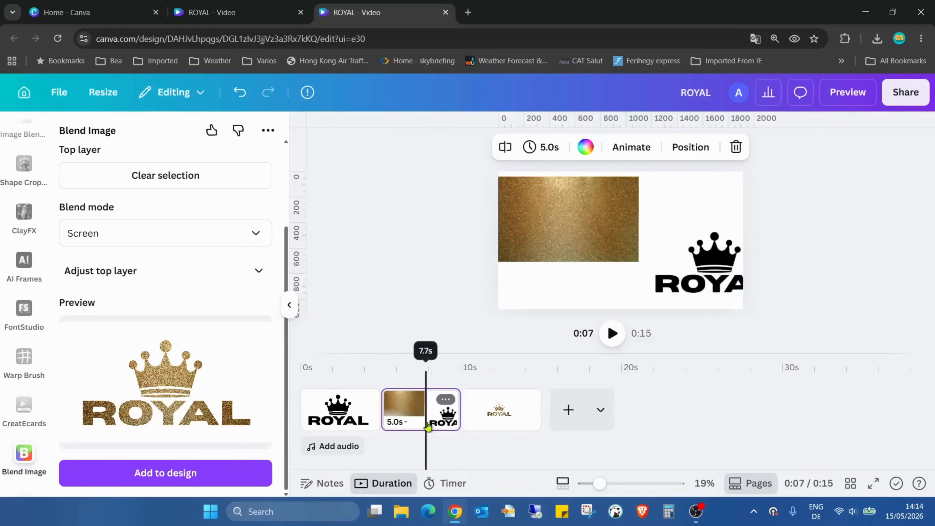
key(Delete)
click(634, 248)
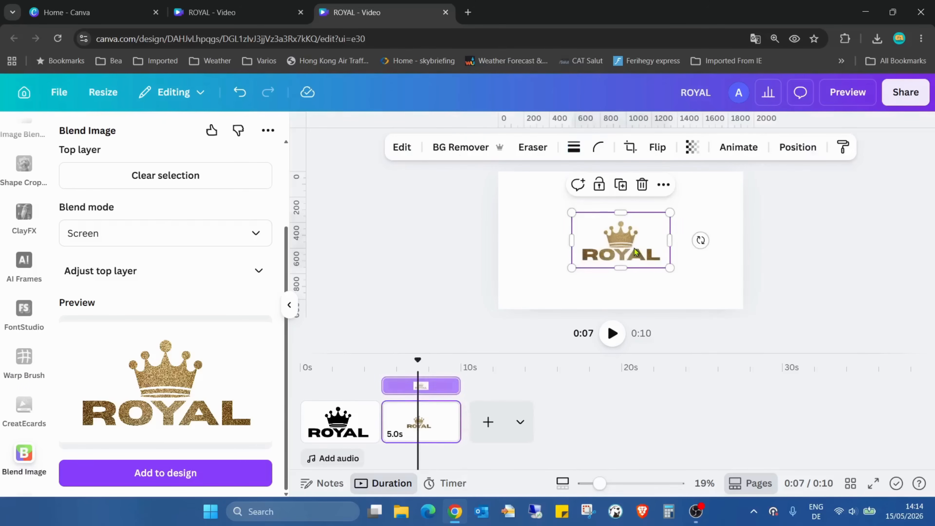
drag(633, 248, 806, 283)
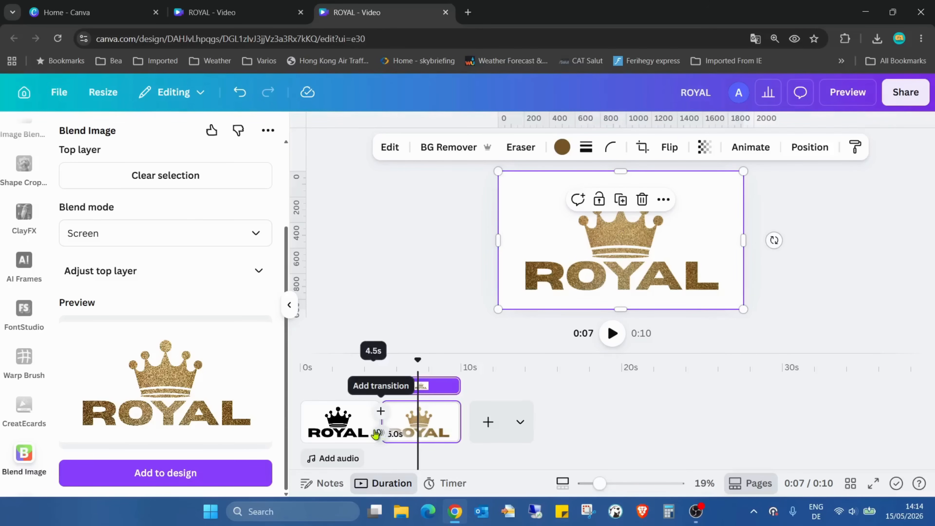
- Apply a Match & Move transition between the black and gold logo pages with a duration of 2.5 seconds
click(381, 433)
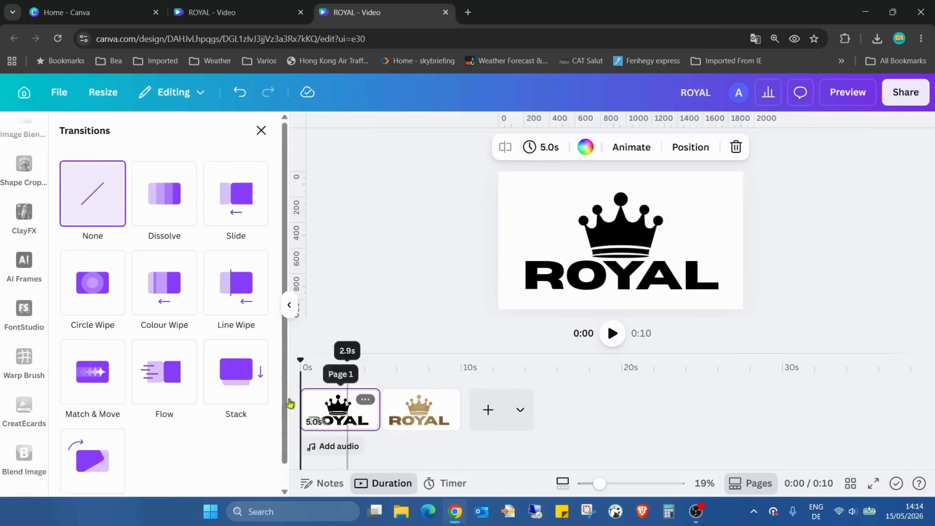
click(97, 375)
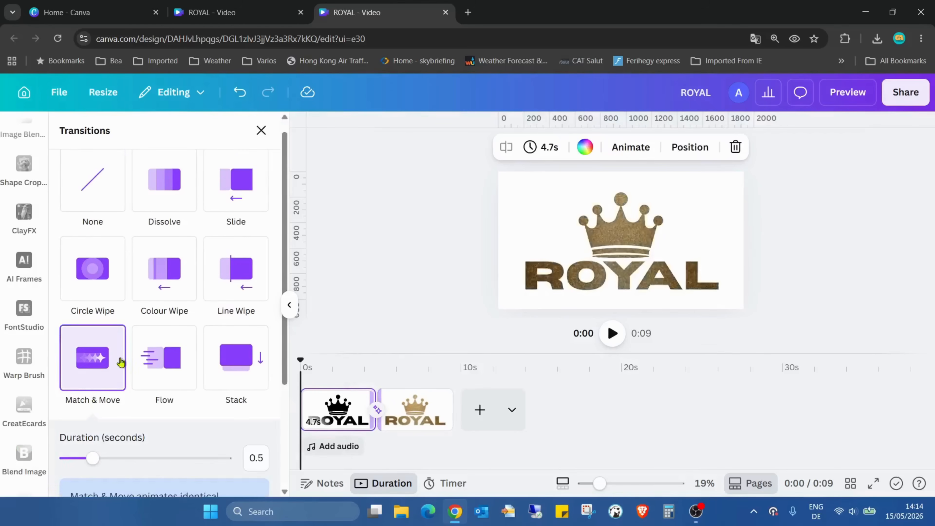
drag(88, 304, 541, 350)
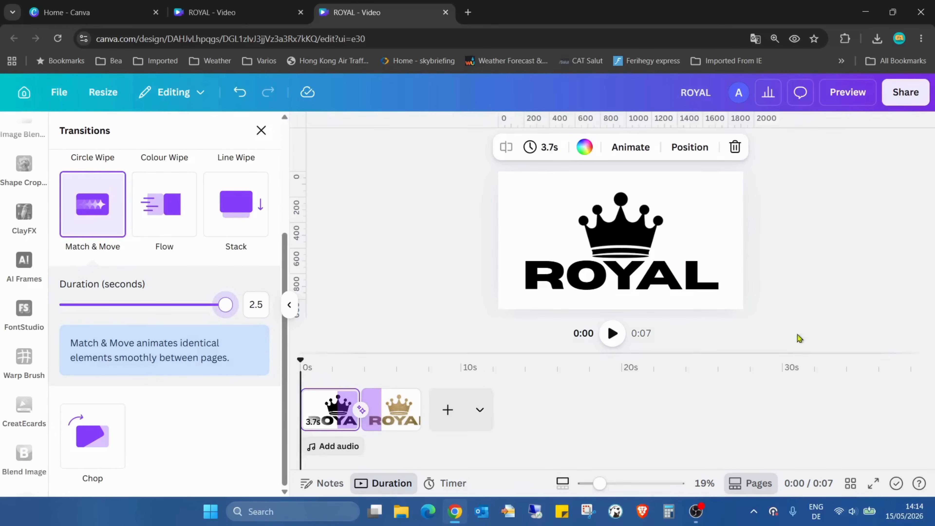
- Play the video in full screen to check the transition from the black to the gold logo, and return to the editor
click(796, 314)
click(874, 484)
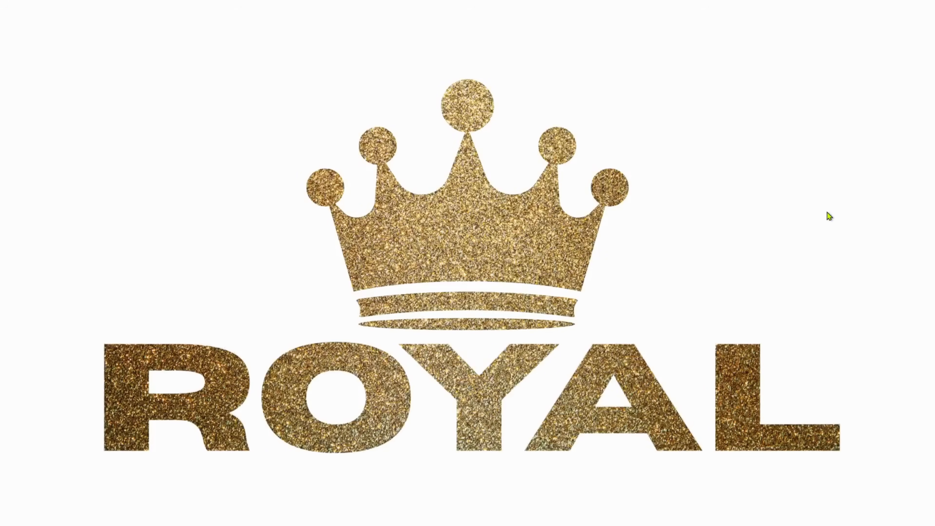
key(Escape)
click(37, 95)
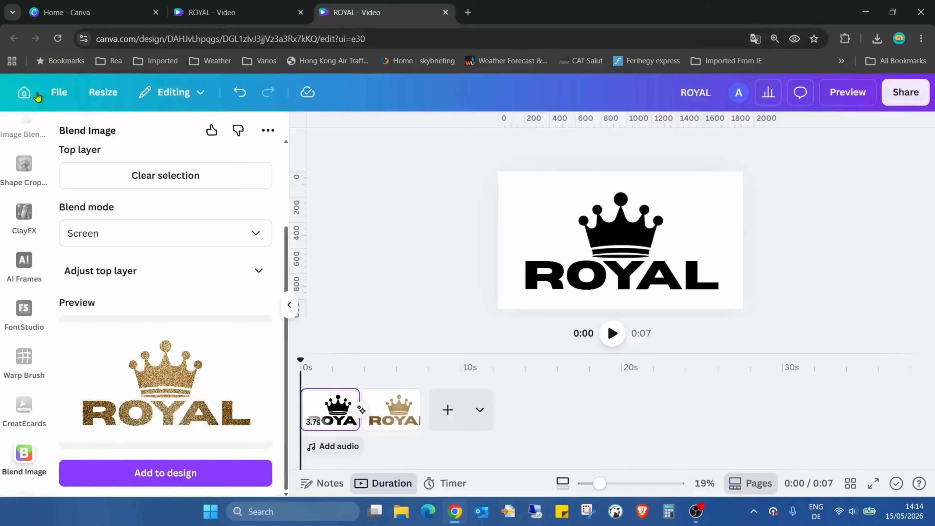
- Remove the background from the gold ROYAL logo on the second page
click(391, 409)
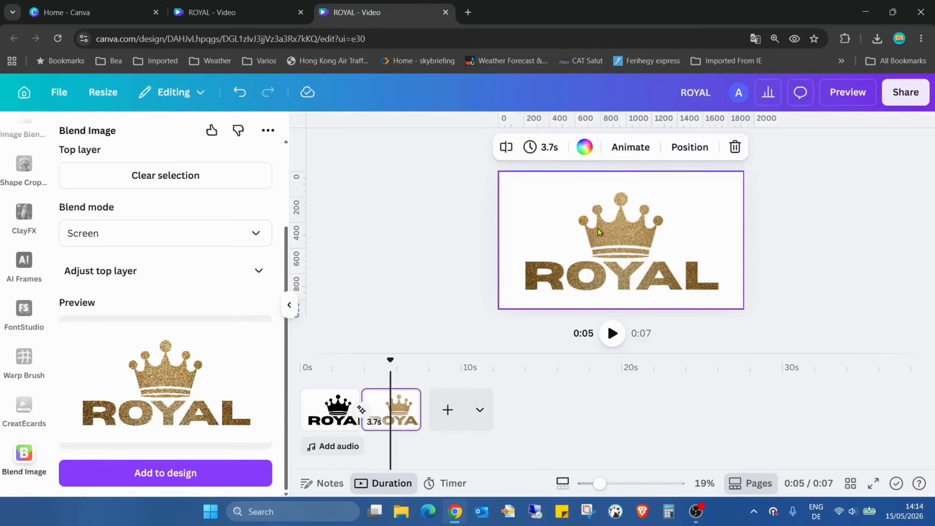
click(626, 261)
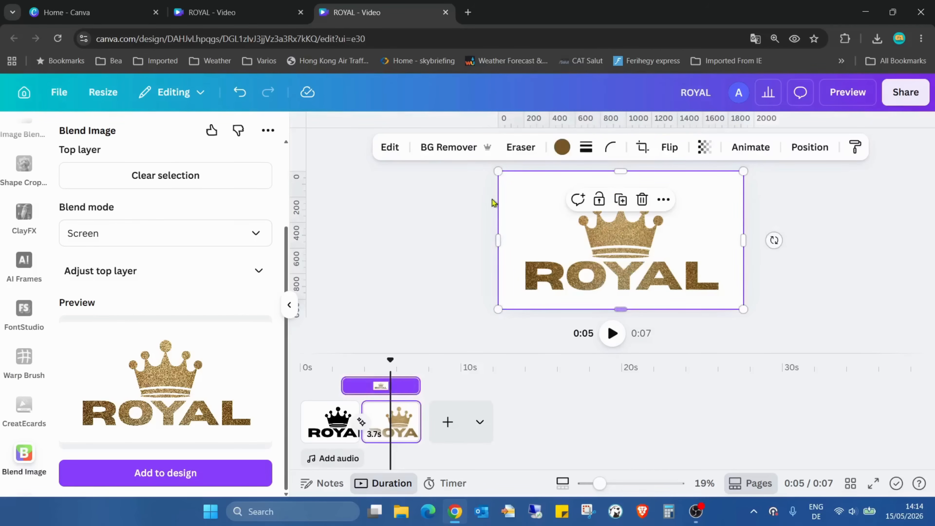
click(455, 148)
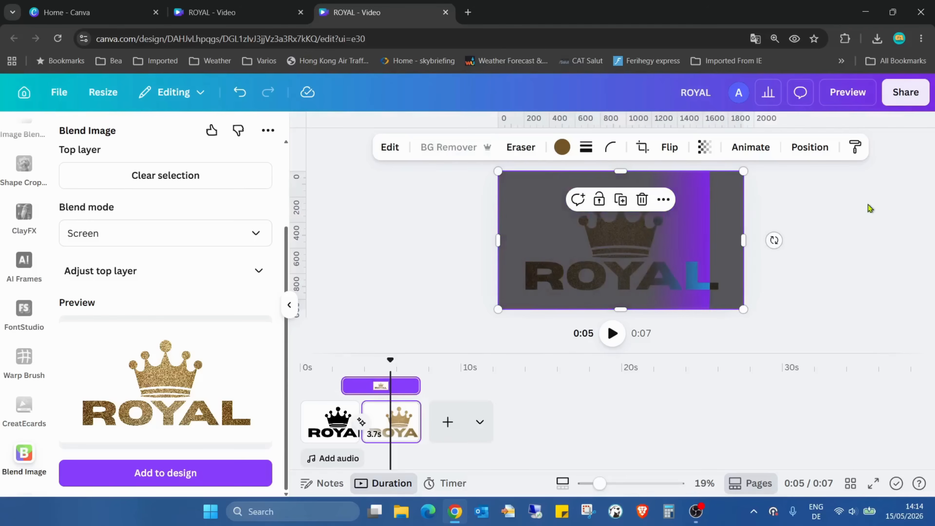
- Apply an Outline shadow effect to the gold ROYAL logo and set its size to 8
click(382, 157)
scroll(197, 285, down, 5)
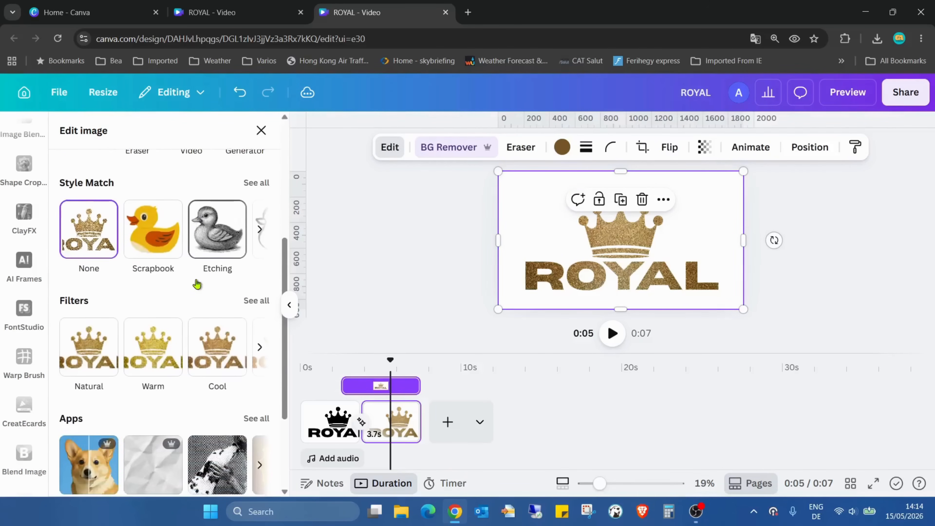
scroll(198, 284, down, 4)
click(255, 396)
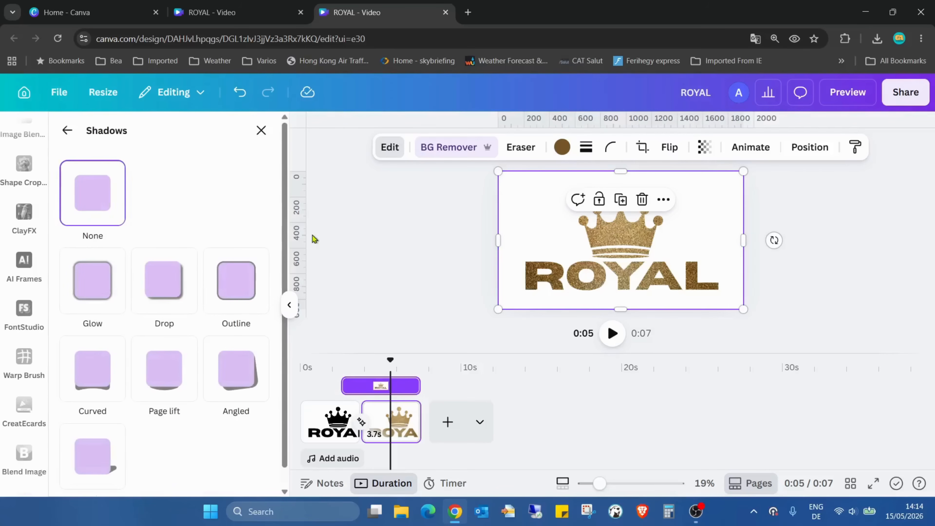
click(236, 290)
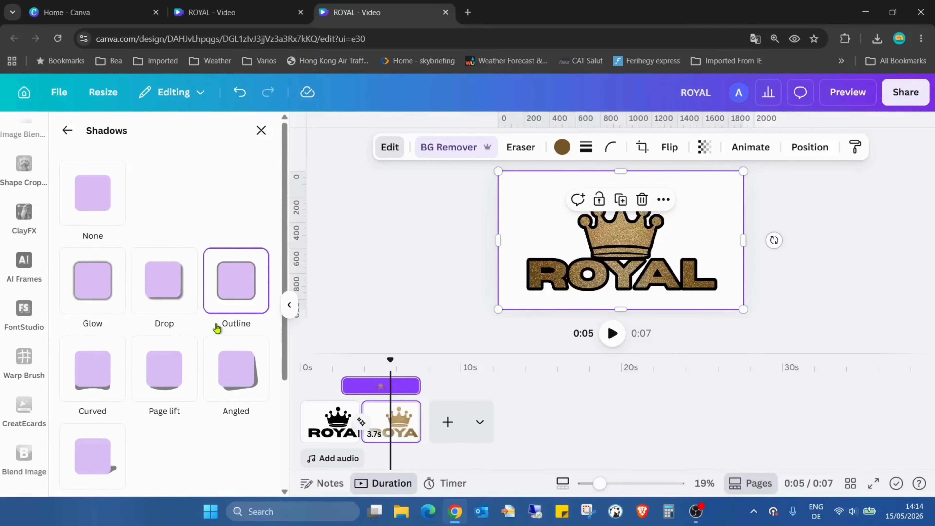
scroll(204, 354, down, 4)
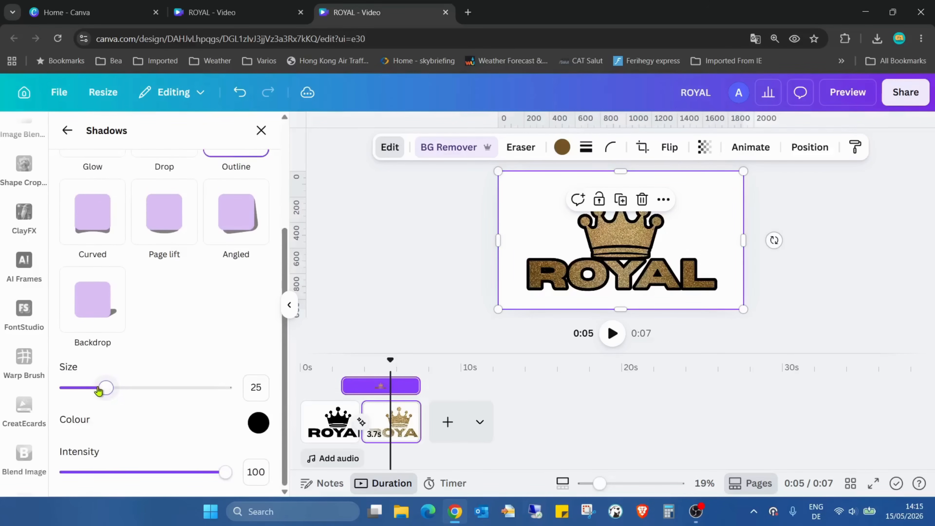
drag(99, 391, 78, 390)
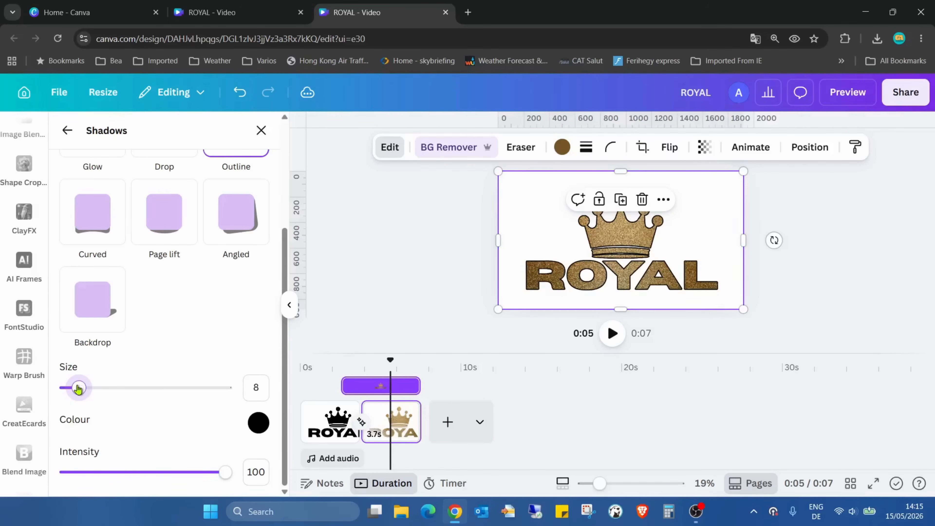
- Play the video in full screen to review the transition to the outlined gold logo
click(873, 483)
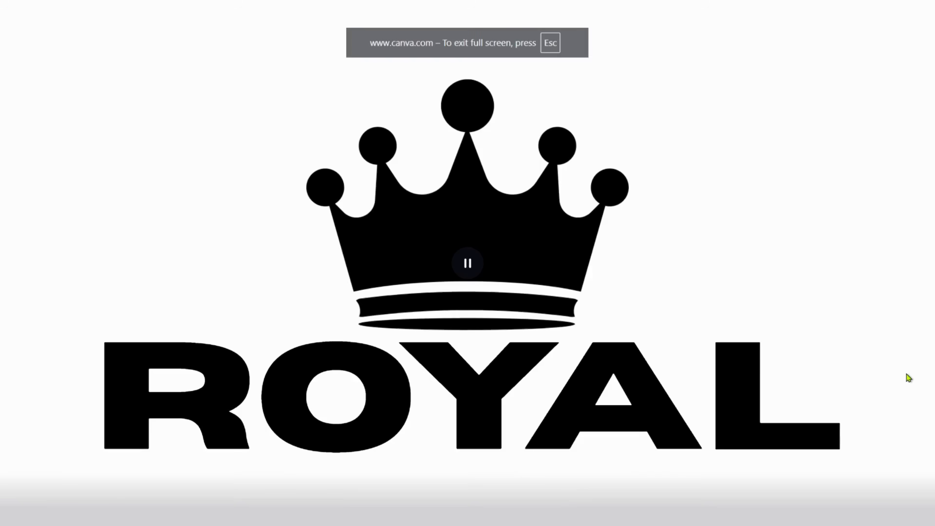